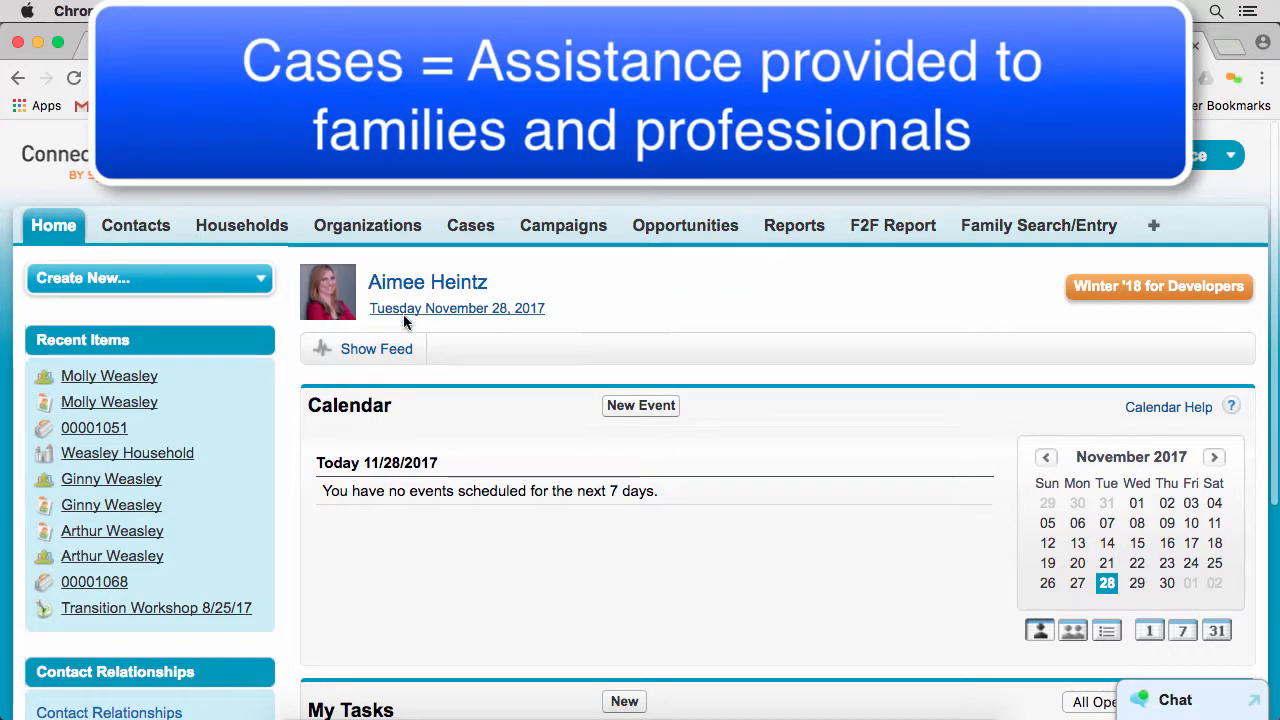
Open the mother's contact record, the second of the recent items, and start a new family case from her cases
{"action": "left_click", "coordinate": [133, 411]}
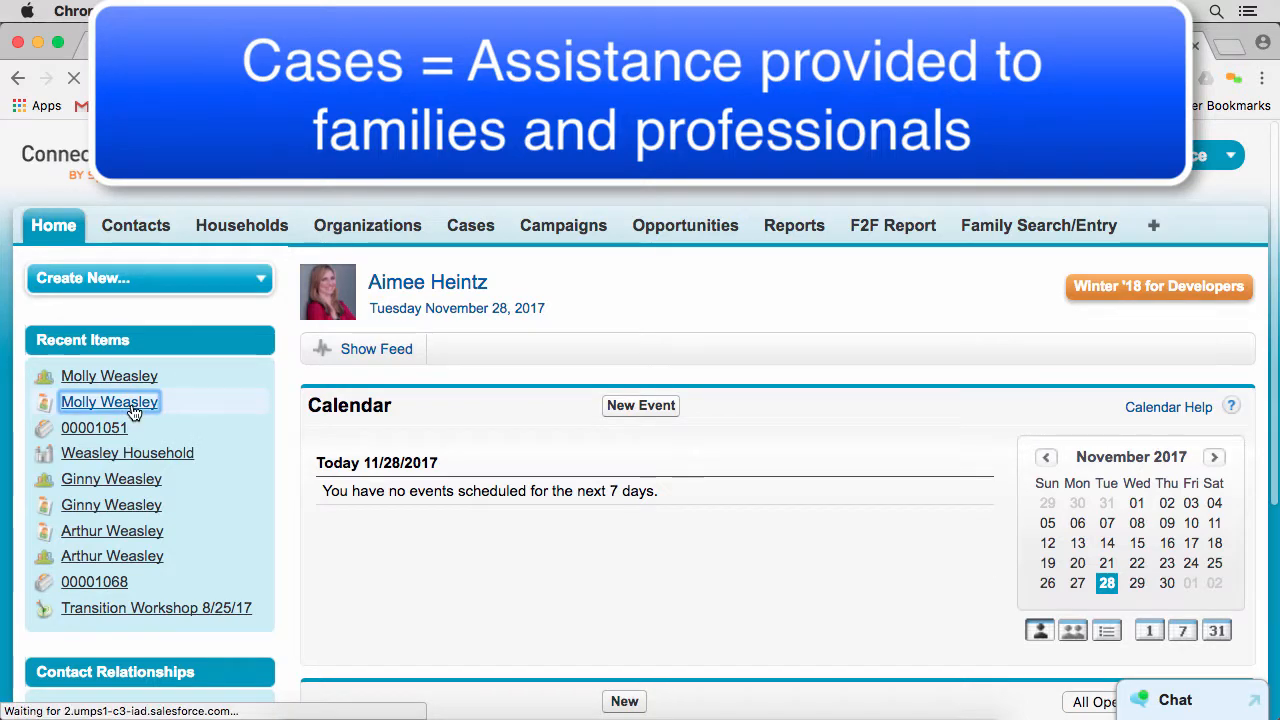
{"action": "scroll", "coordinate": [651, 313], "scroll_direction": "down", "scroll_amount": 1}
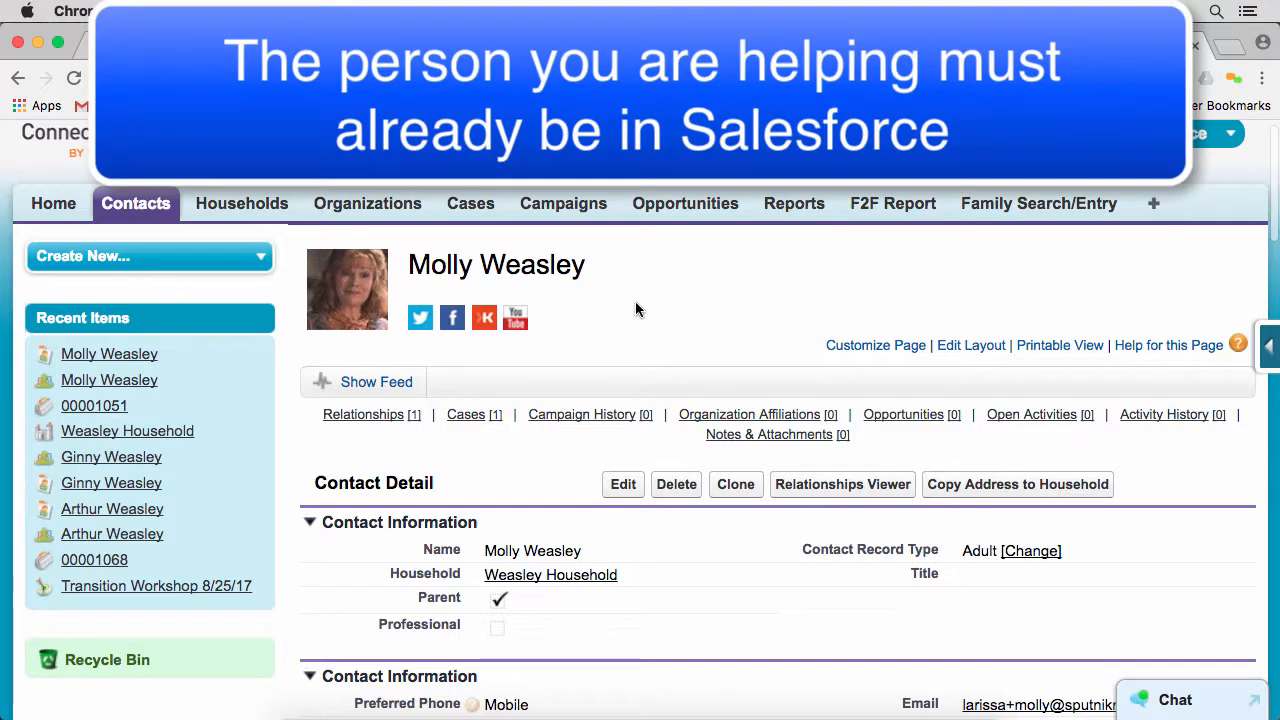
{"action": "scroll", "coordinate": [614, 286], "scroll_direction": "down", "scroll_amount": 2}
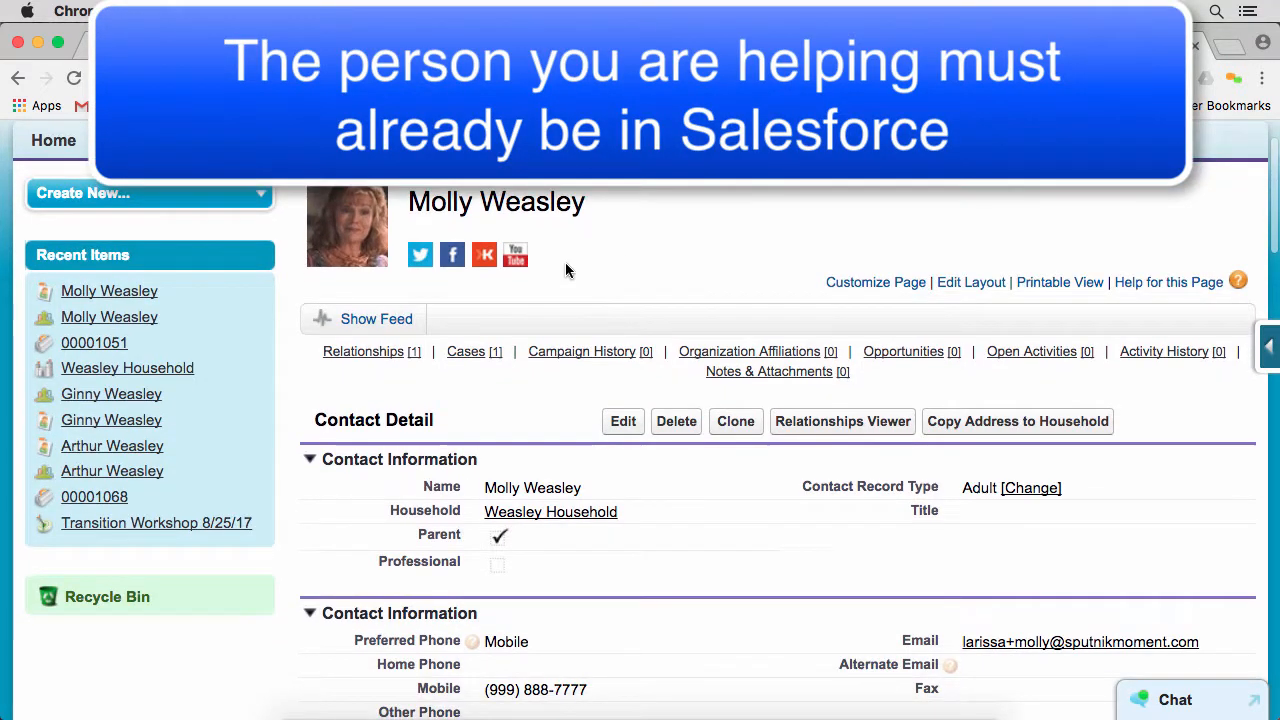
{"action": "mouse_move", "coordinate": [480, 348]}
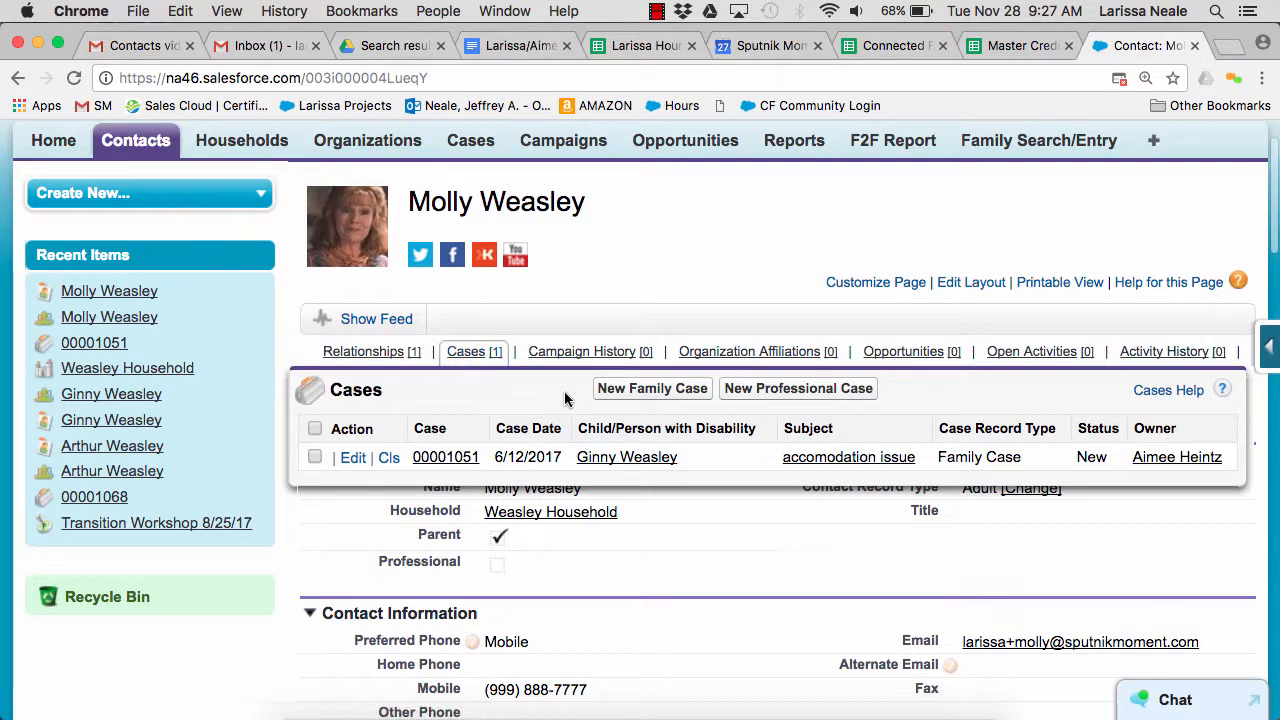
{"action": "left_click", "coordinate": [650, 394]}
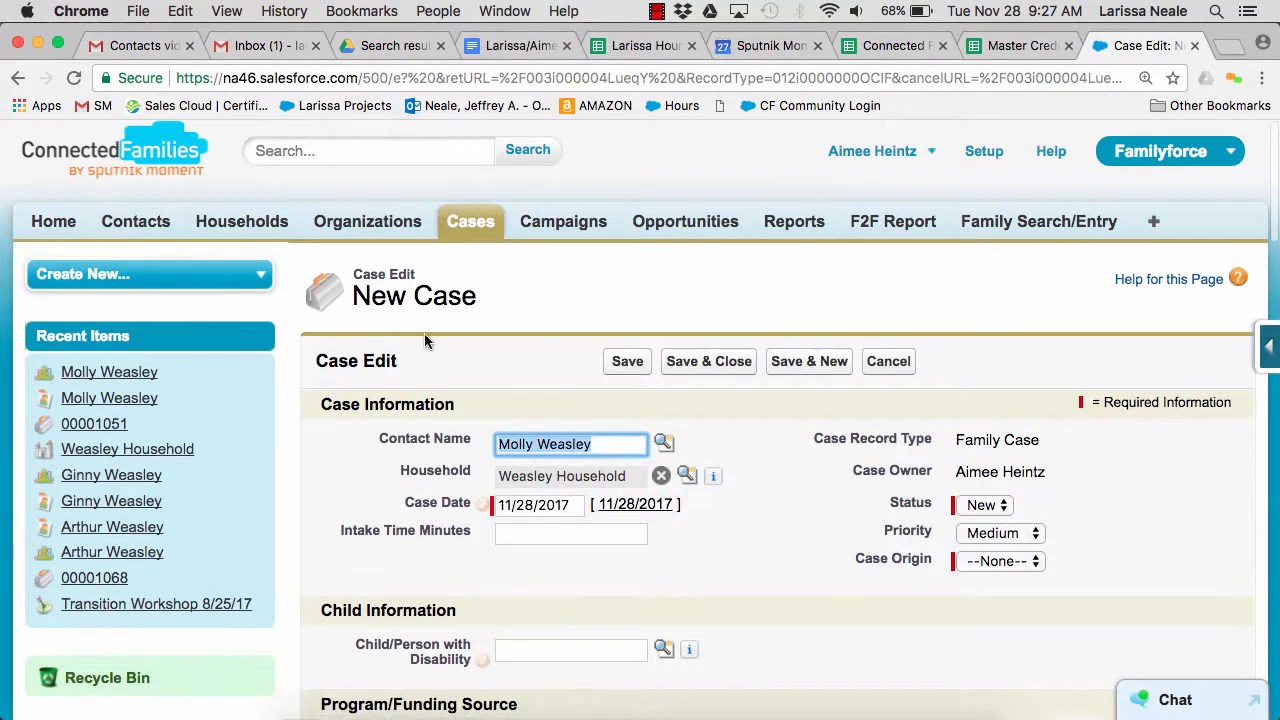
{"action": "scroll", "coordinate": [424, 333], "scroll_direction": "down", "scroll_amount": 2}
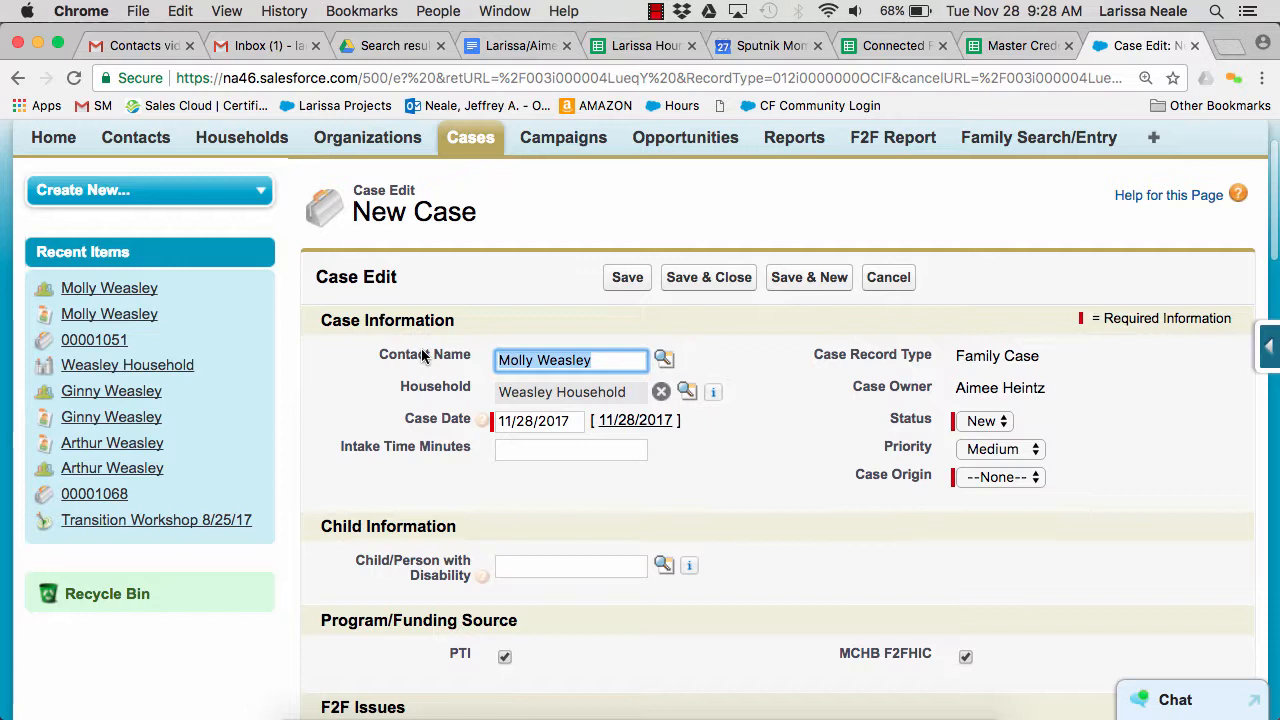
{"action": "scroll", "coordinate": [424, 356], "scroll_direction": "down", "scroll_amount": 2}
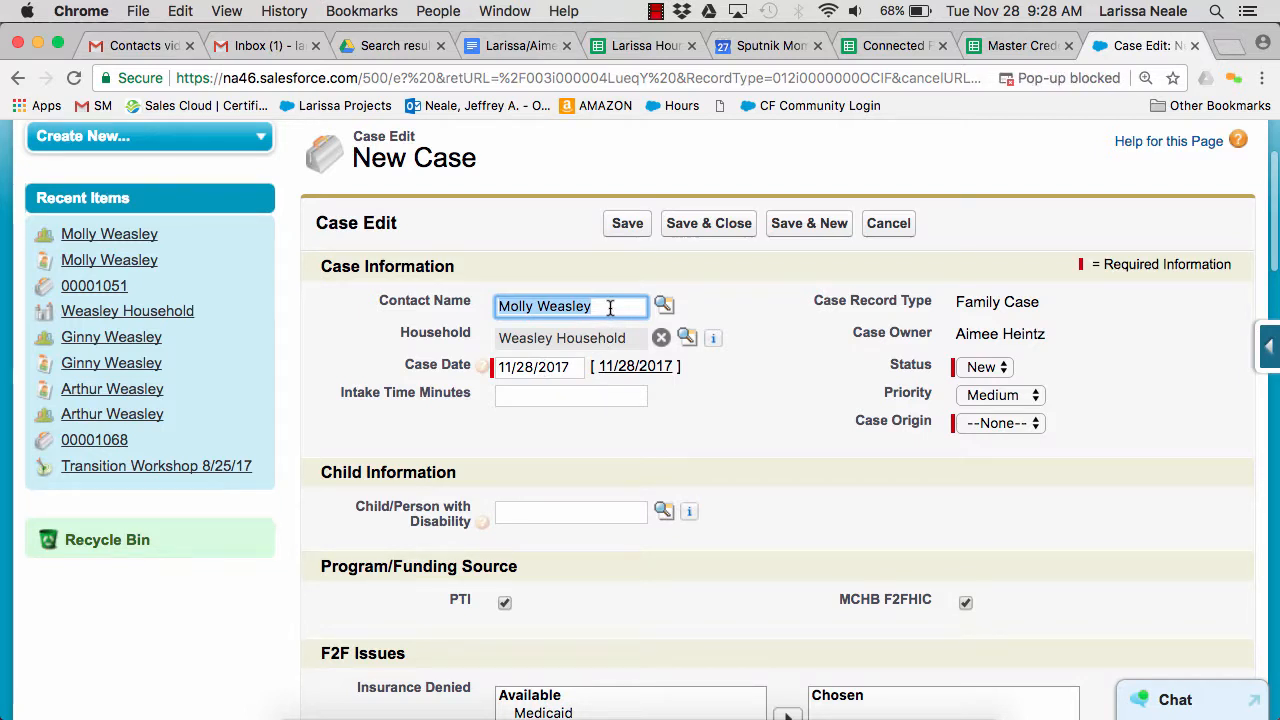
{"action": "left_click", "coordinate": [610, 308]}
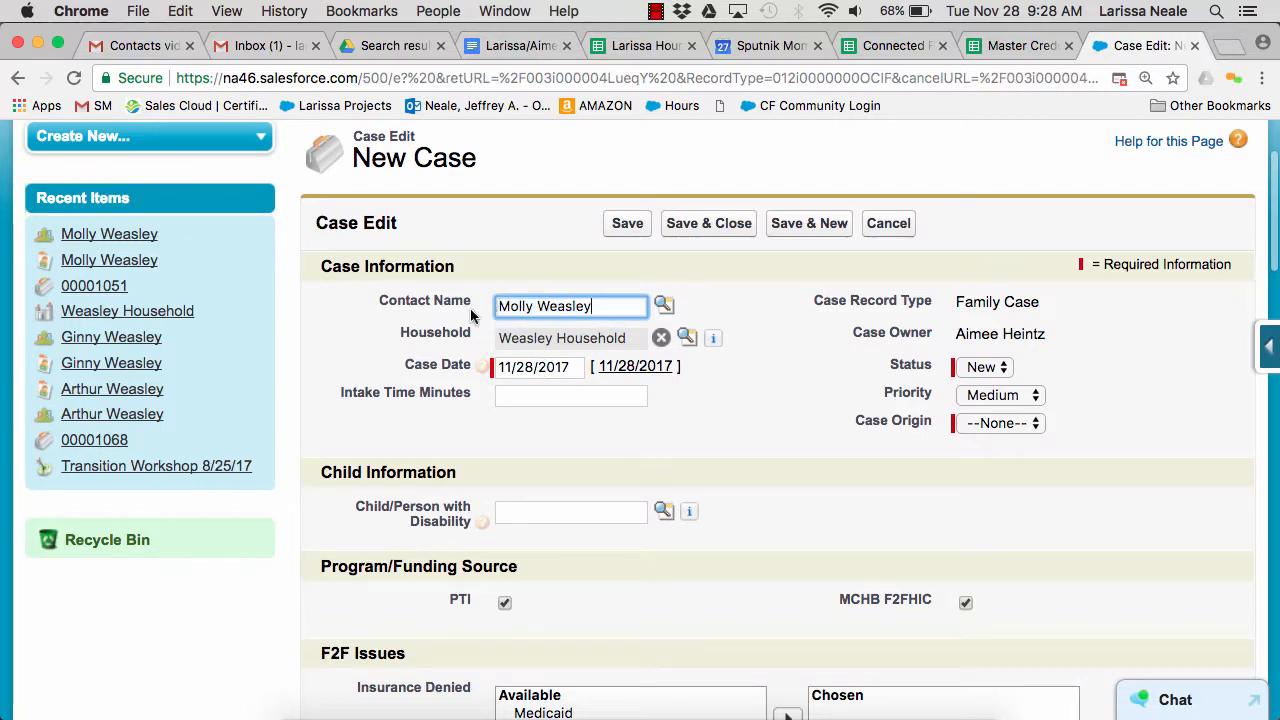
{"action": "left_click", "coordinate": [600, 343]}
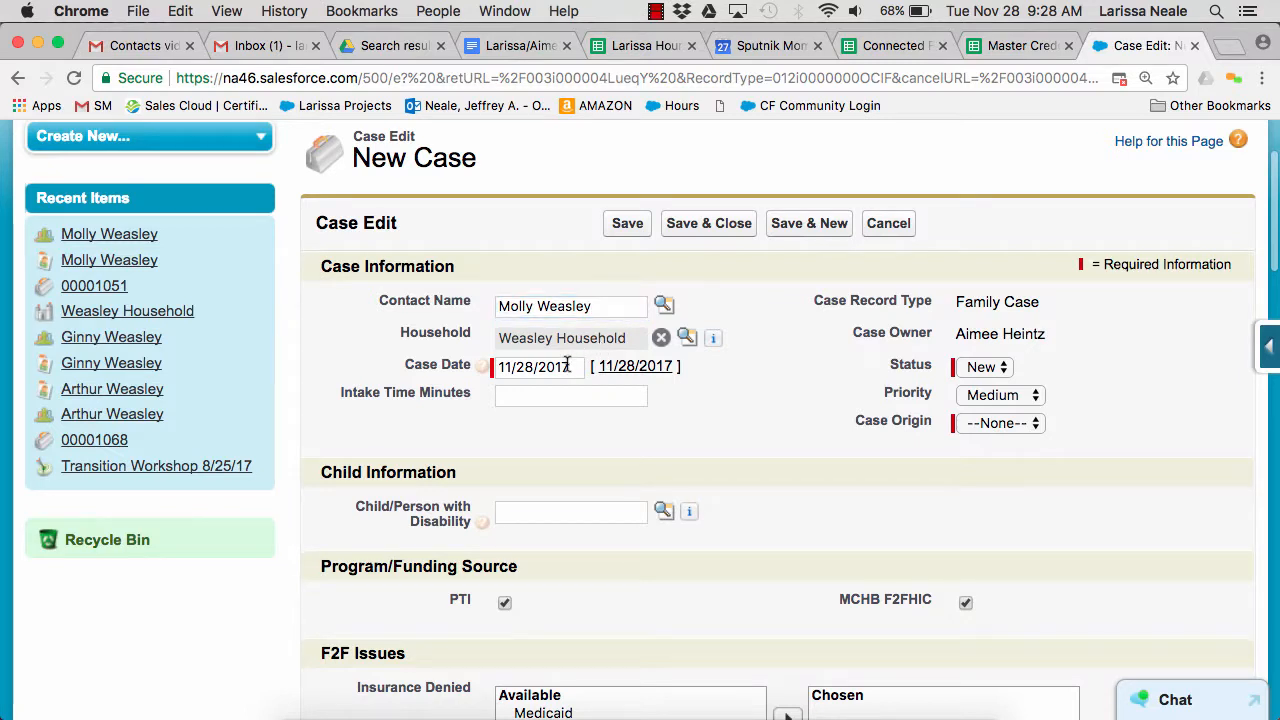
{"action": "left_click", "coordinate": [567, 367]}
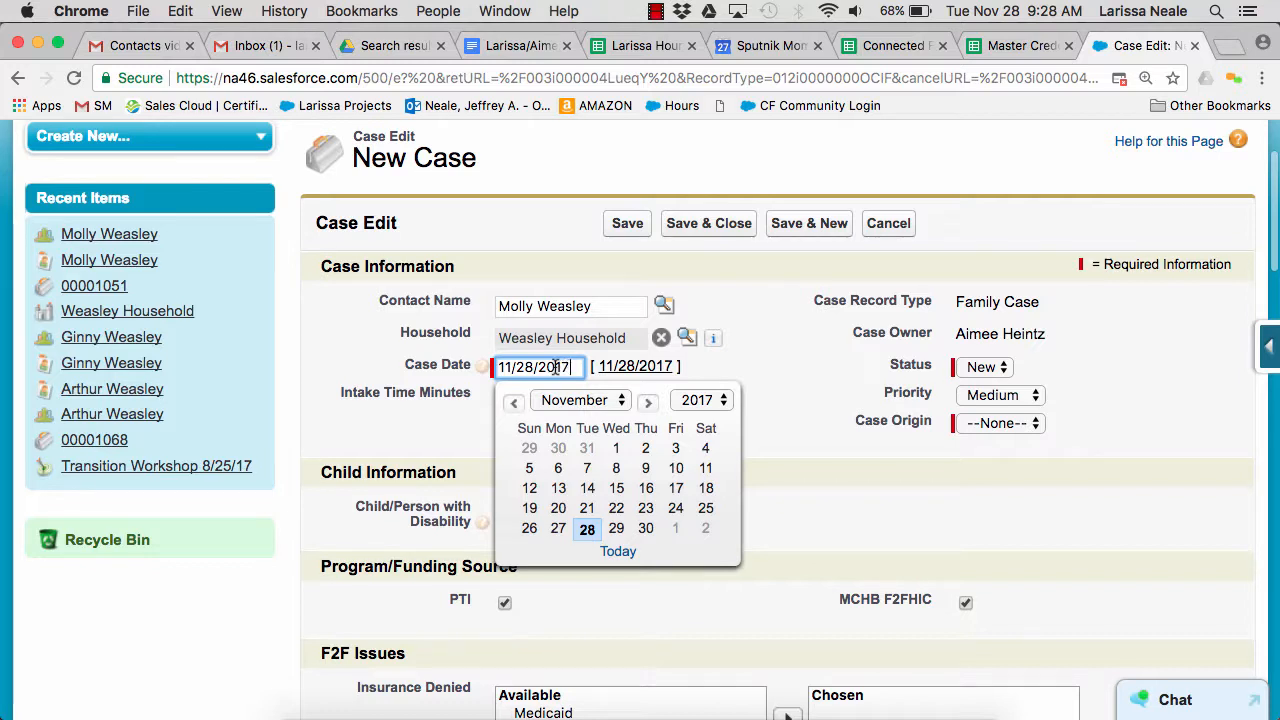
{"action": "left_click", "coordinate": [449, 437]}
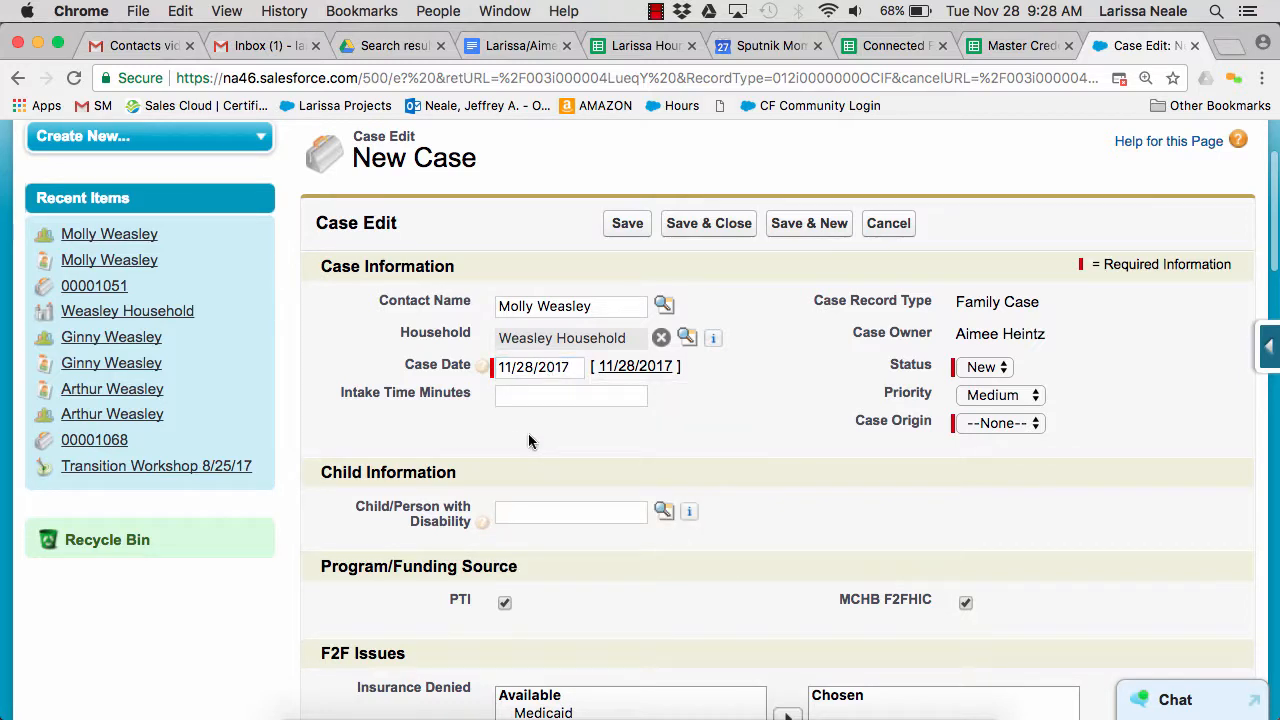
Set the new case's Case Origin to Phone
{"action": "scroll", "coordinate": [798, 356], "scroll_direction": "down", "scroll_amount": 2}
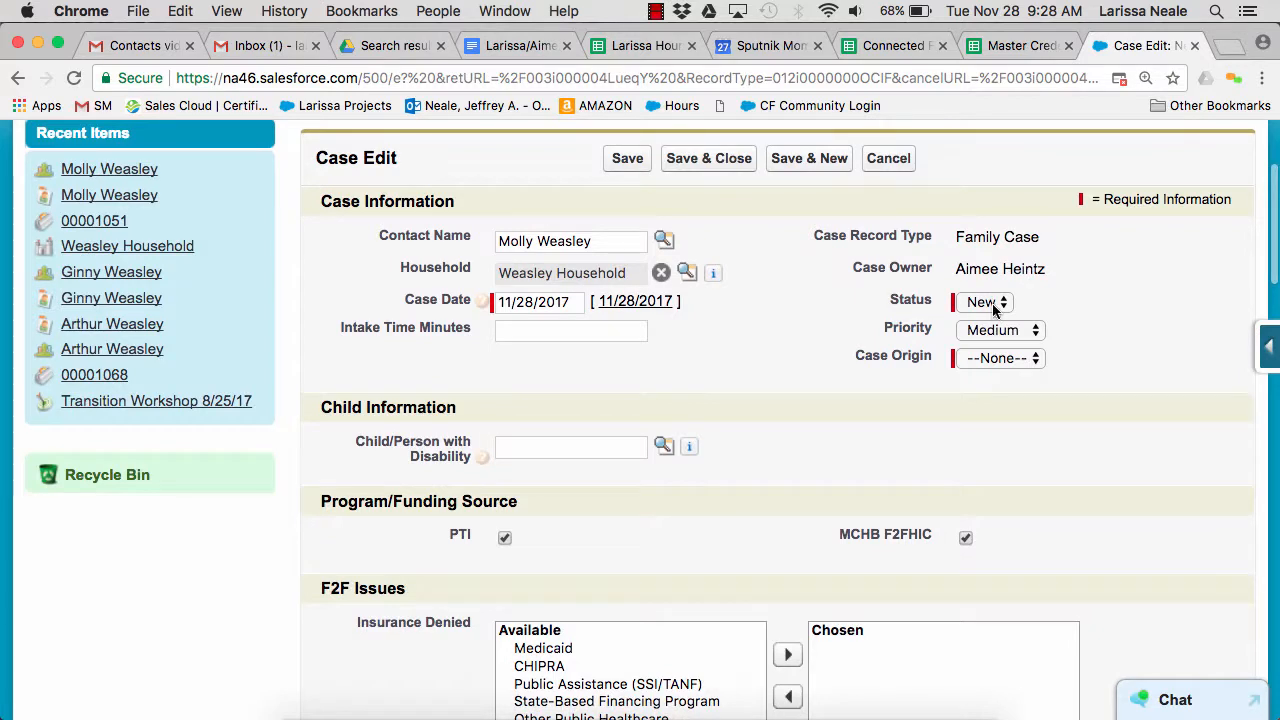
{"action": "left_click", "coordinate": [996, 358]}
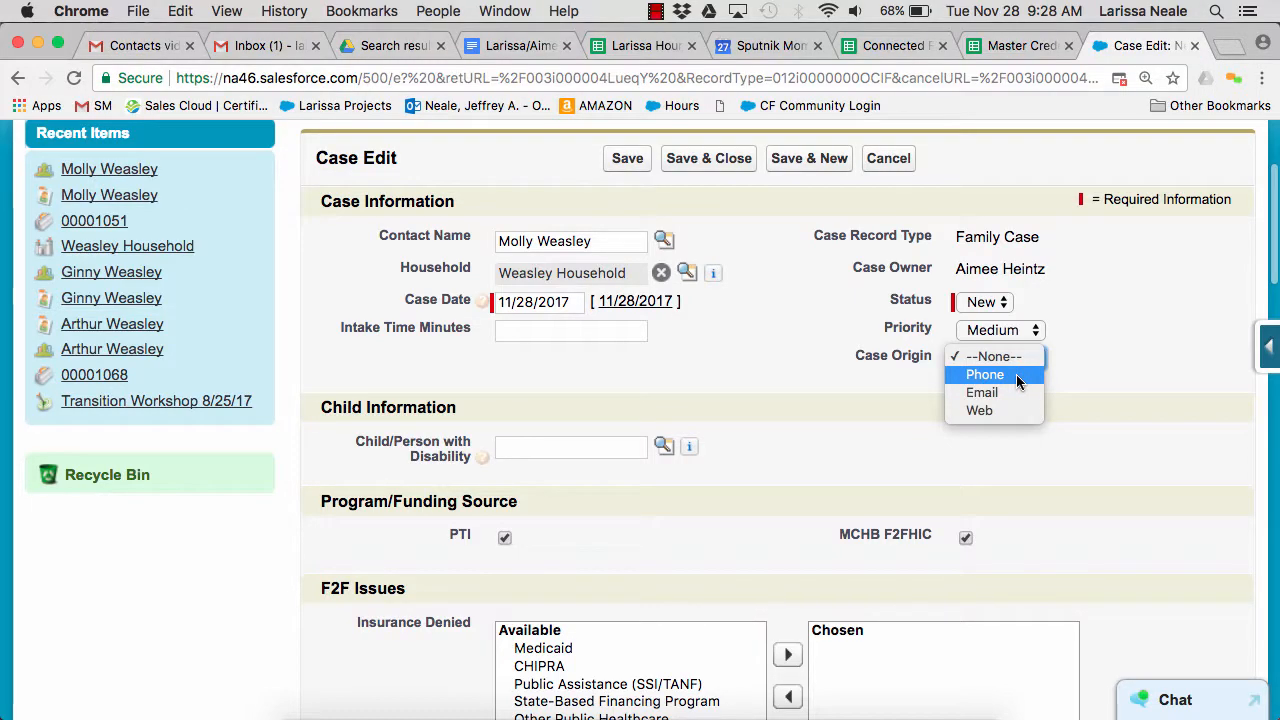
{"action": "left_click", "coordinate": [1017, 381]}
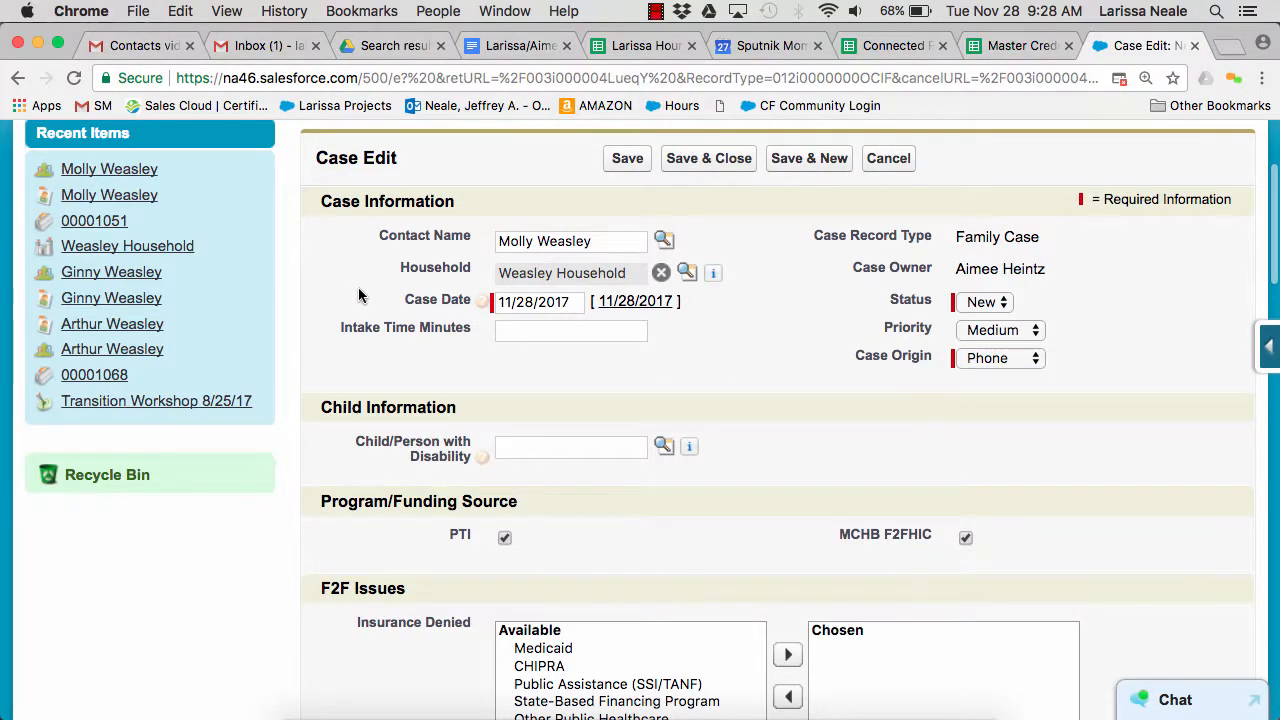
Look up the Child/Person with Disability and choose the second household contact among the recently viewed contacts
{"action": "scroll", "coordinate": [358, 290], "scroll_direction": "down", "scroll_amount": 2}
{"action": "left_click", "coordinate": [566, 378]}
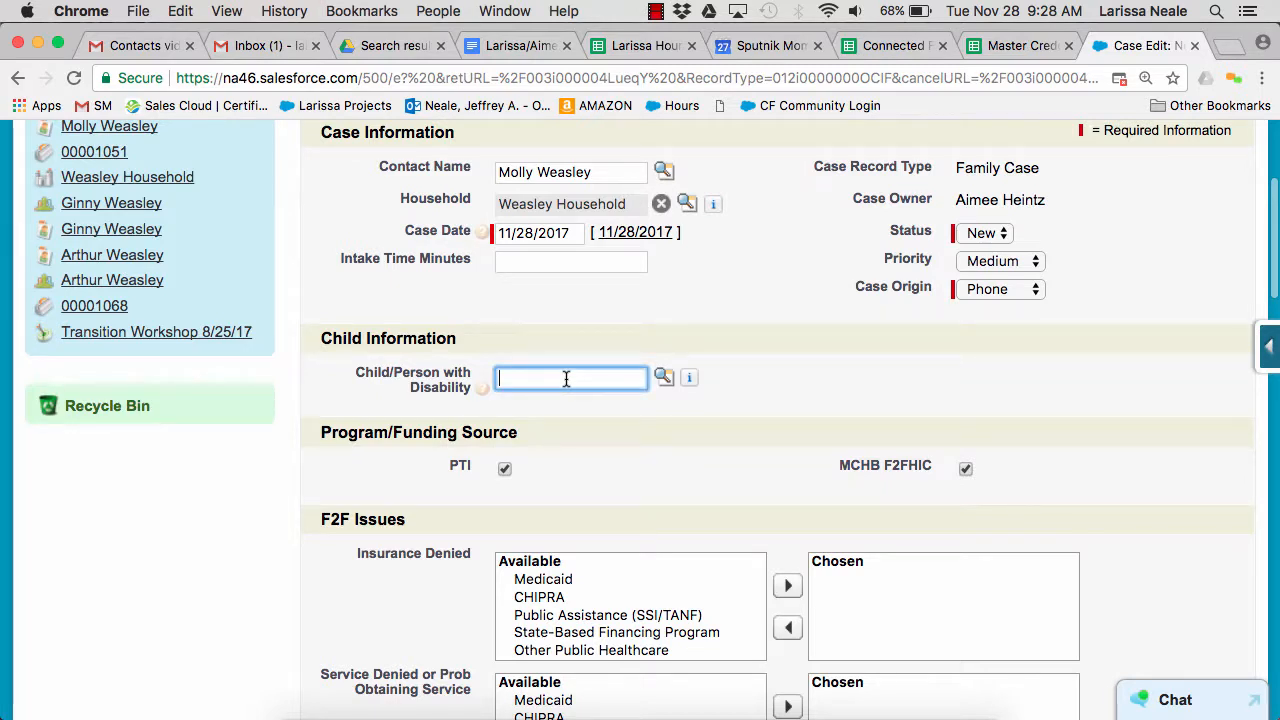
{"action": "left_click", "coordinate": [664, 380]}
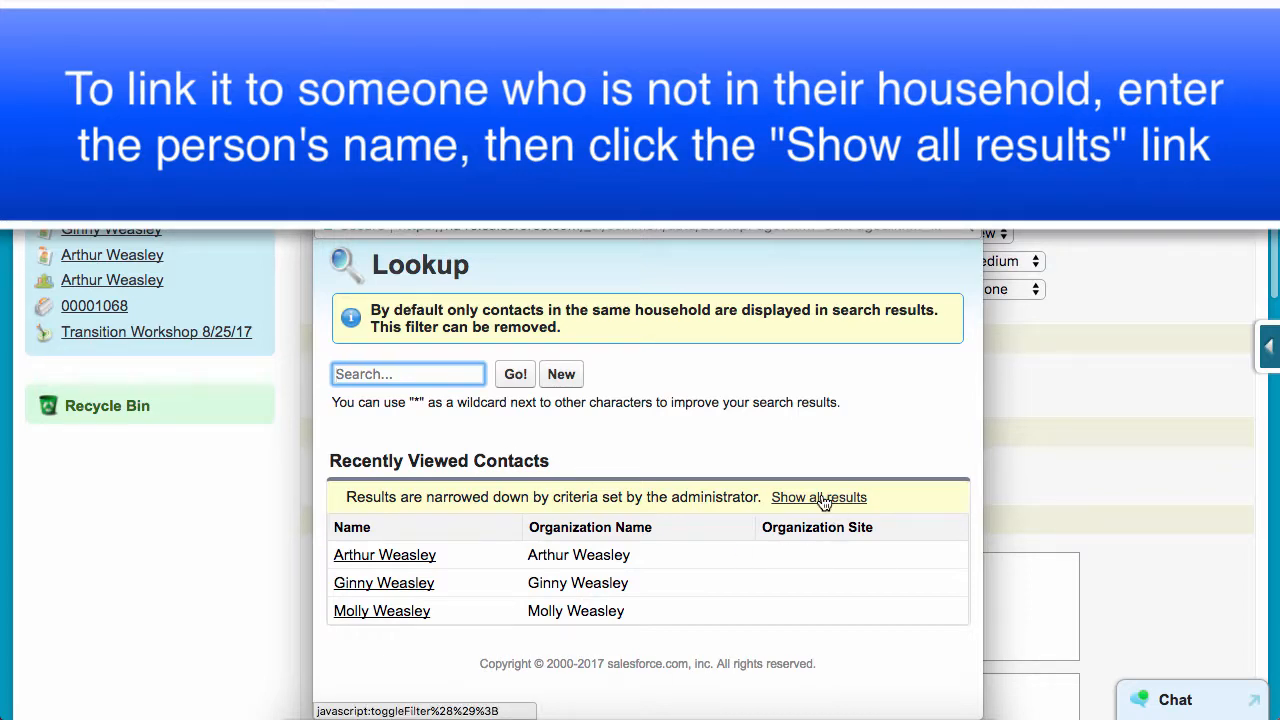
{"action": "left_click", "coordinate": [408, 582]}
{"action": "scroll", "coordinate": [380, 340], "scroll_direction": "down", "scroll_amount": 3}
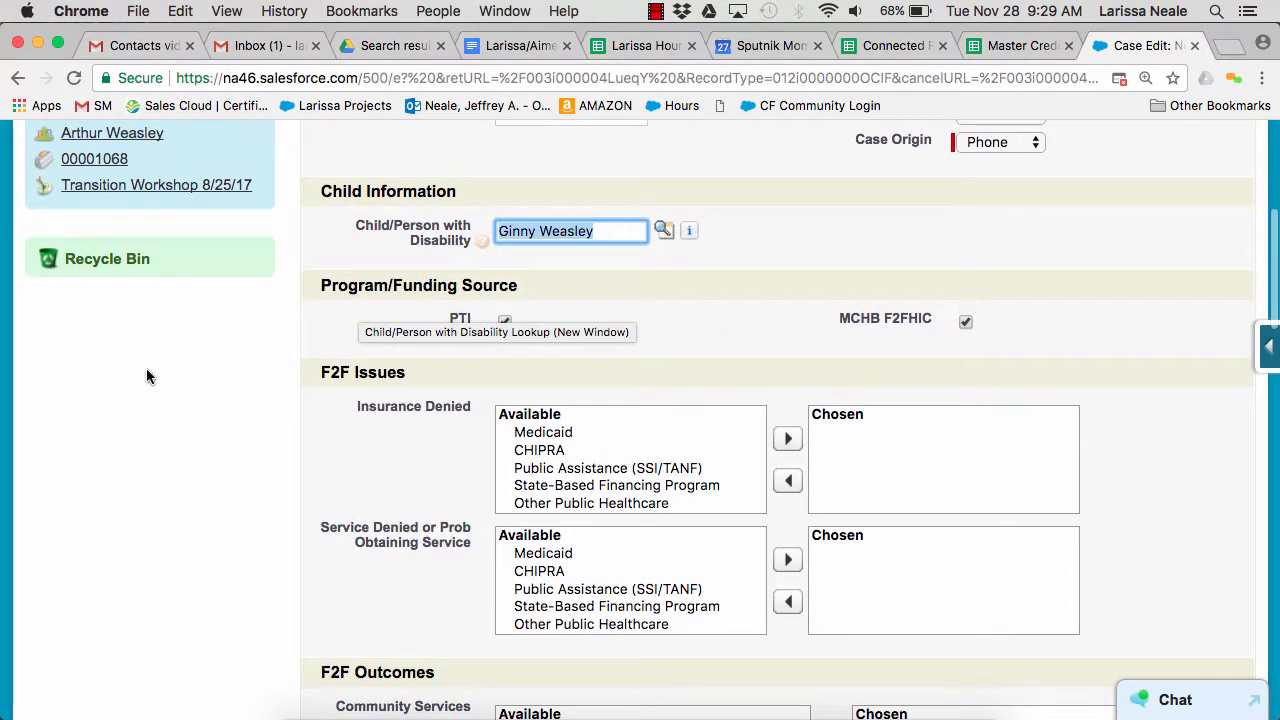
{"action": "left_click", "coordinate": [428, 268]}
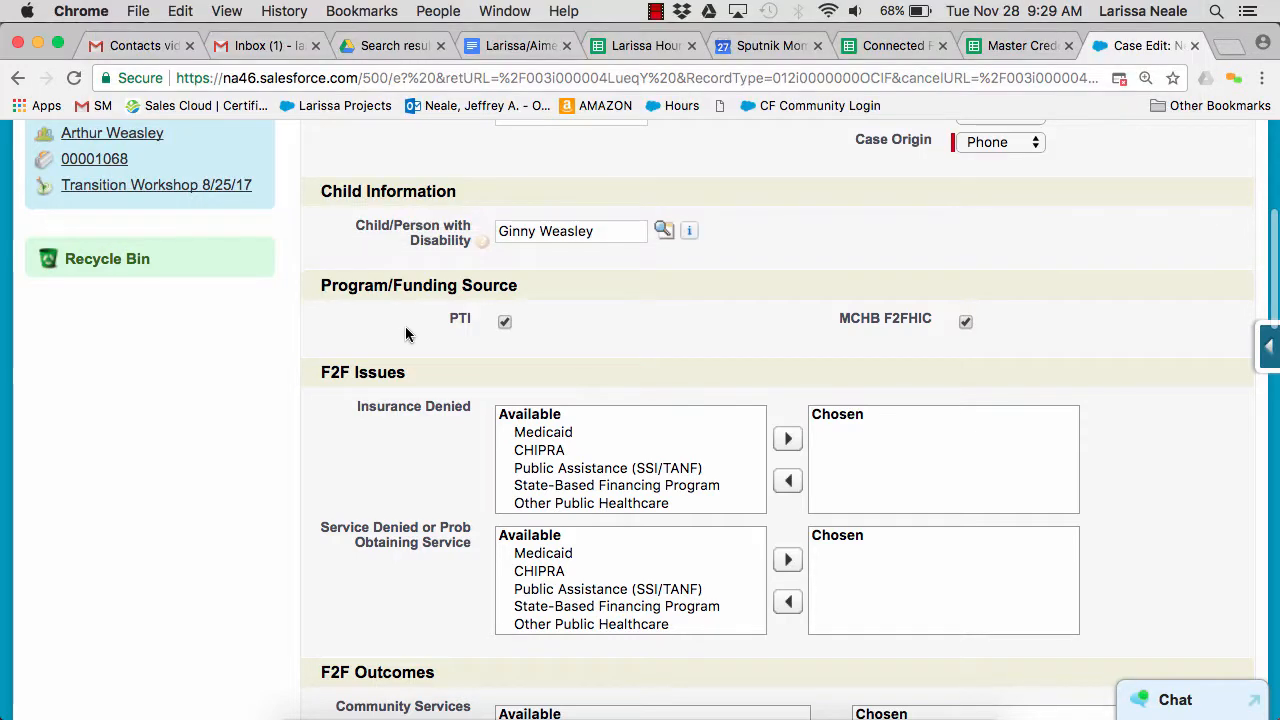
In F2F Issues, add Medicaid to both Insurance Denied and Service Denied or Prob Obtaining Service
{"action": "scroll", "coordinate": [405, 260], "scroll_direction": "down", "scroll_amount": 2}
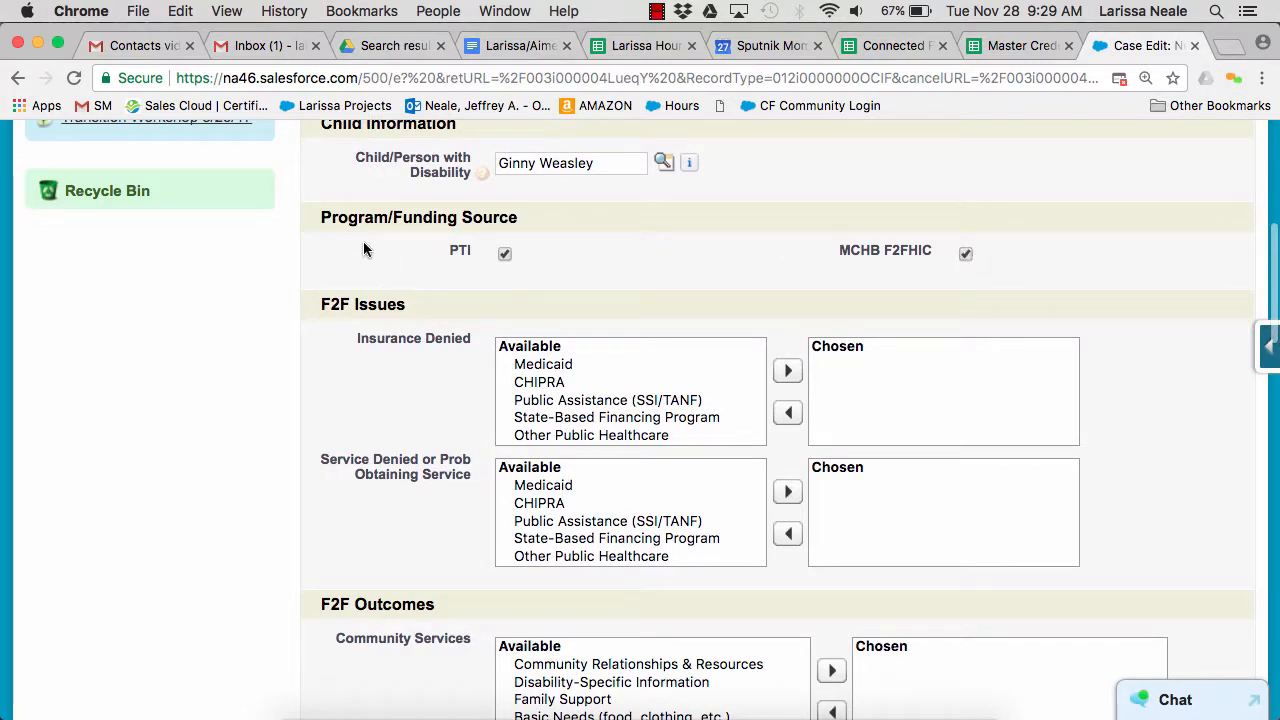
{"action": "scroll", "coordinate": [371, 236], "scroll_direction": "down", "scroll_amount": 1}
{"action": "scroll", "coordinate": [371, 236], "scroll_direction": "down", "scroll_amount": 3}
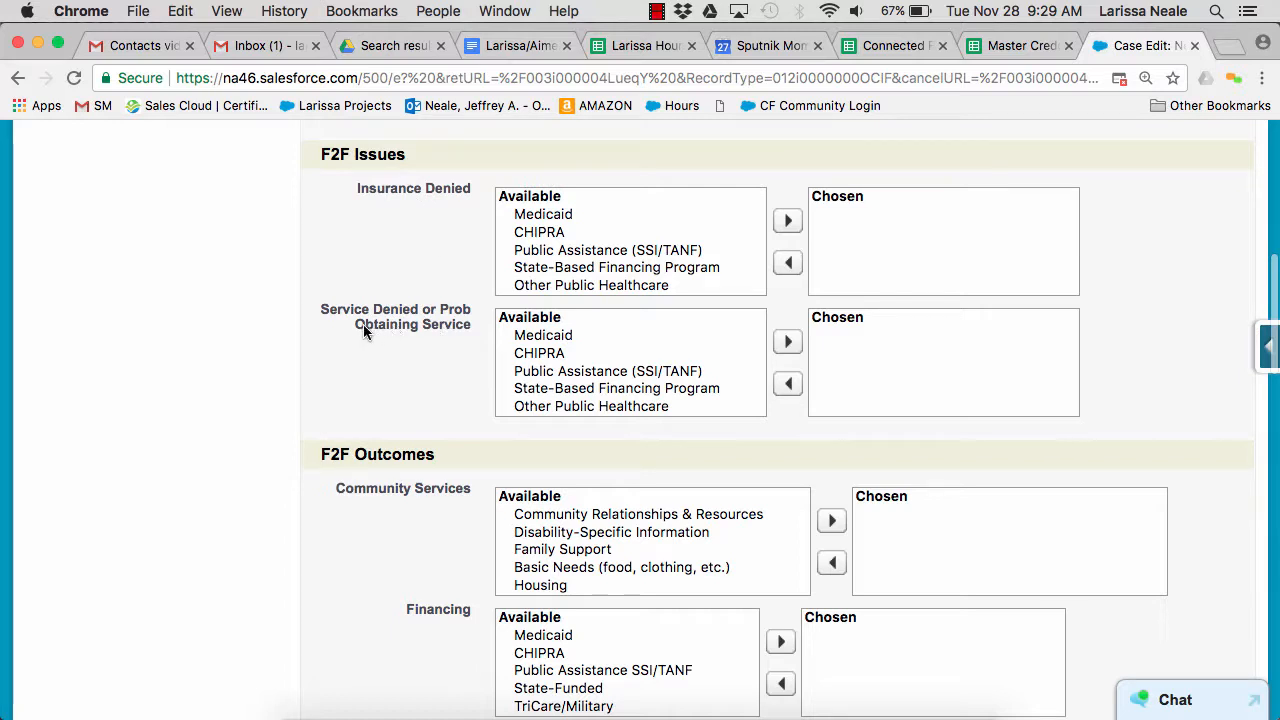
{"action": "double_click", "coordinate": [558, 214]}
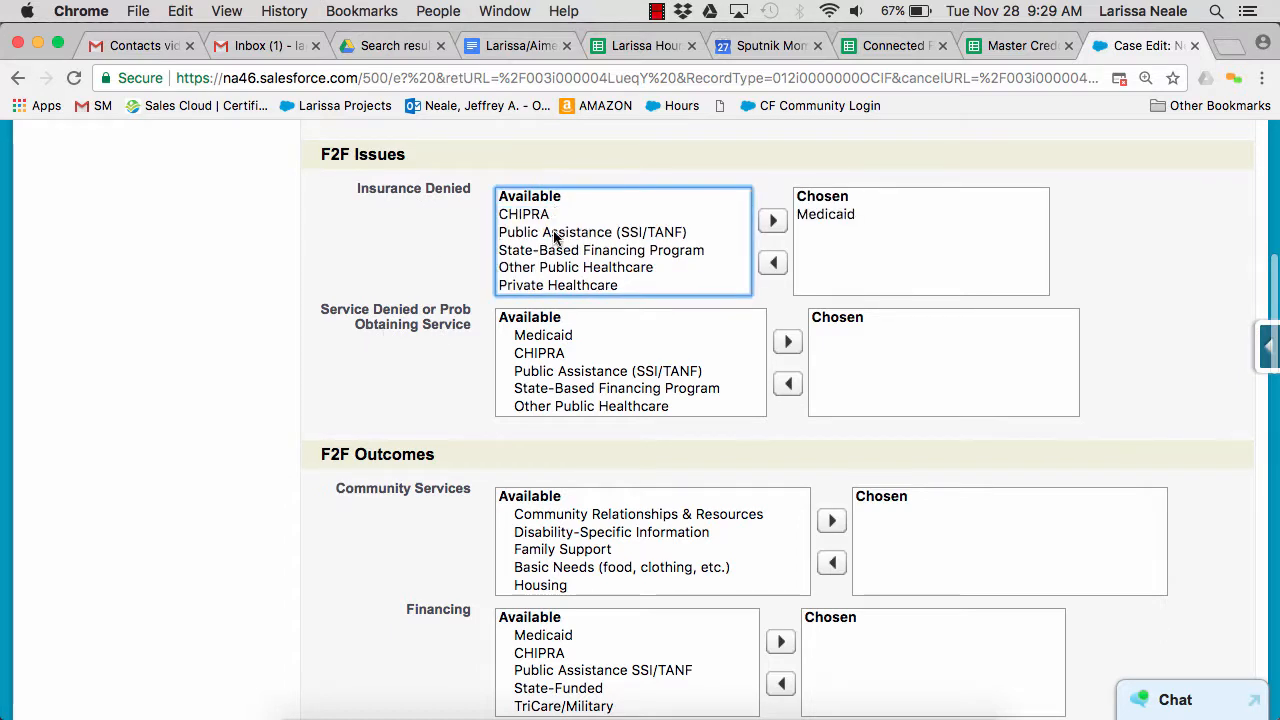
{"action": "double_click", "coordinate": [545, 335]}
In F2F Outcomes, add Community Relationships & Resources and Utilities to Community Services, and CHIPRA and Medicaid to Financing
{"action": "scroll", "coordinate": [383, 205], "scroll_direction": "down", "scroll_amount": 2}
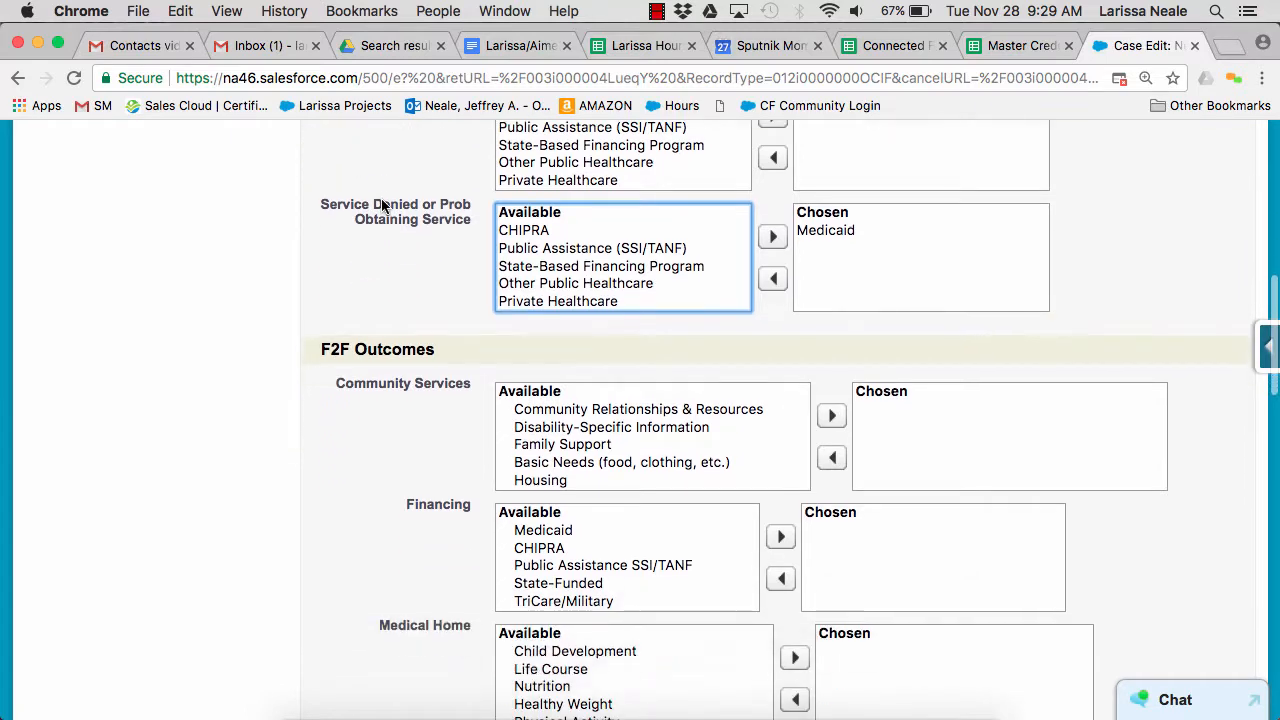
{"action": "scroll", "coordinate": [383, 205], "scroll_direction": "down", "scroll_amount": 3}
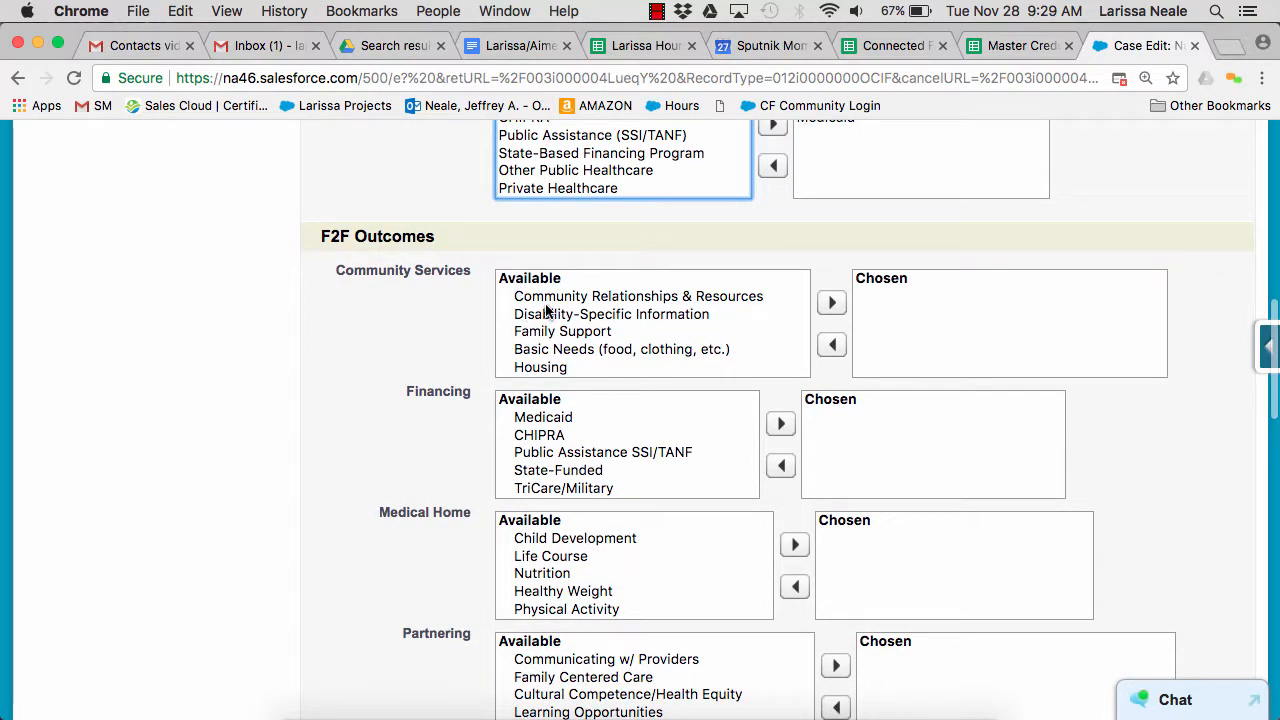
{"action": "double_click", "coordinate": [545, 296]}
{"action": "scroll", "coordinate": [524, 331], "scroll_direction": "down", "scroll_amount": 2}
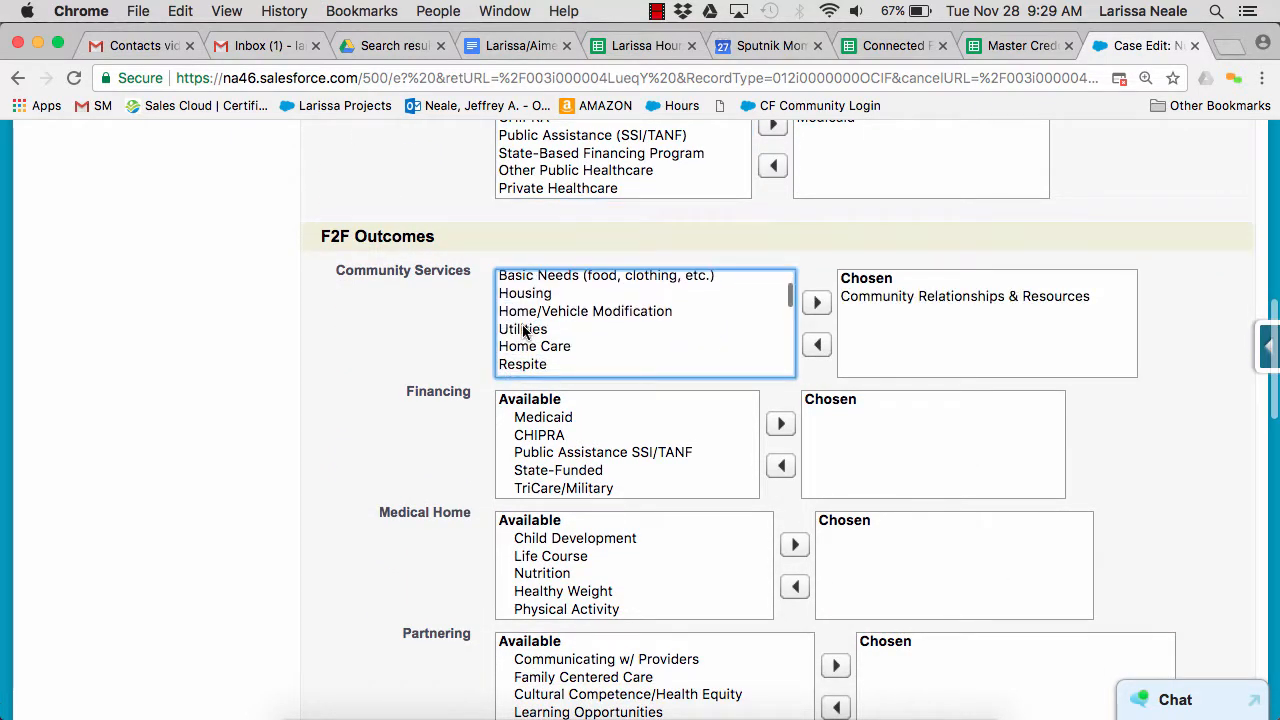
{"action": "double_click", "coordinate": [524, 331]}
{"action": "double_click", "coordinate": [537, 437]}
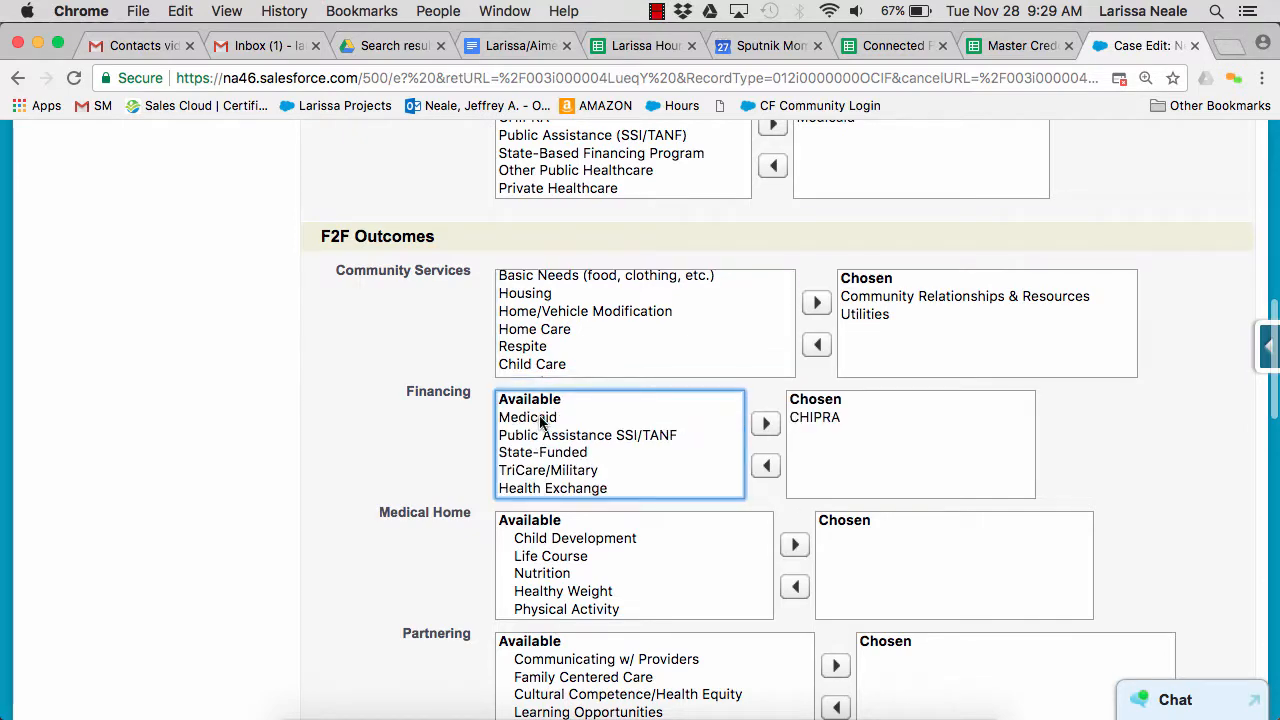
{"action": "double_click", "coordinate": [540, 420]}
In PTI Issues, enter "mom needs help" as the subject and set the Primary Issue to 504
{"action": "scroll", "coordinate": [383, 296], "scroll_direction": "down", "scroll_amount": 10}
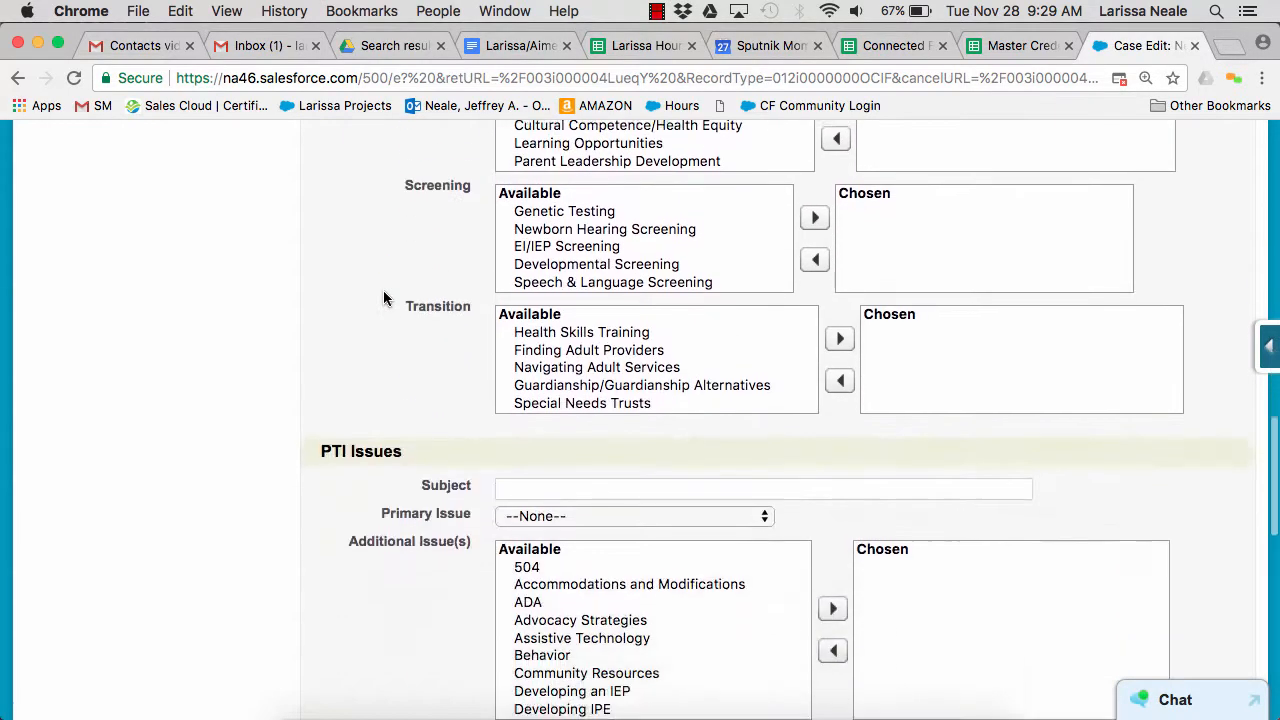
{"action": "scroll", "coordinate": [383, 297], "scroll_direction": "down", "scroll_amount": 5}
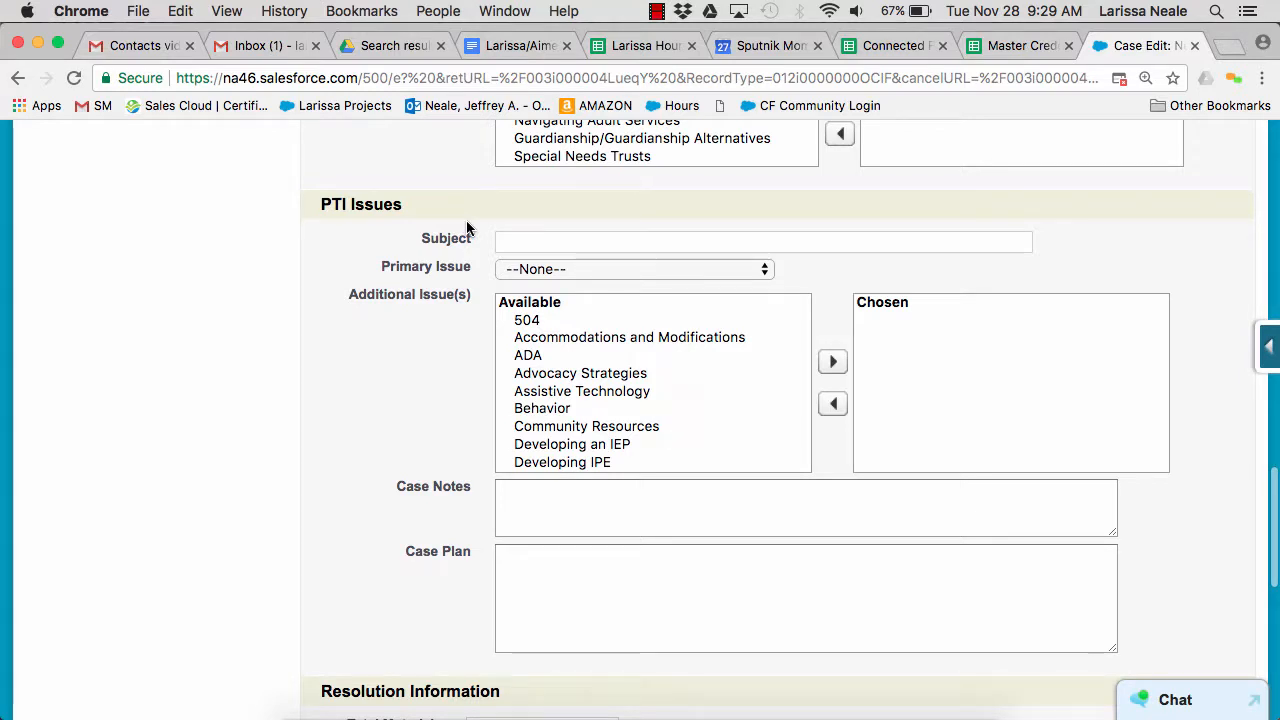
{"action": "left_click", "coordinate": [514, 241]}
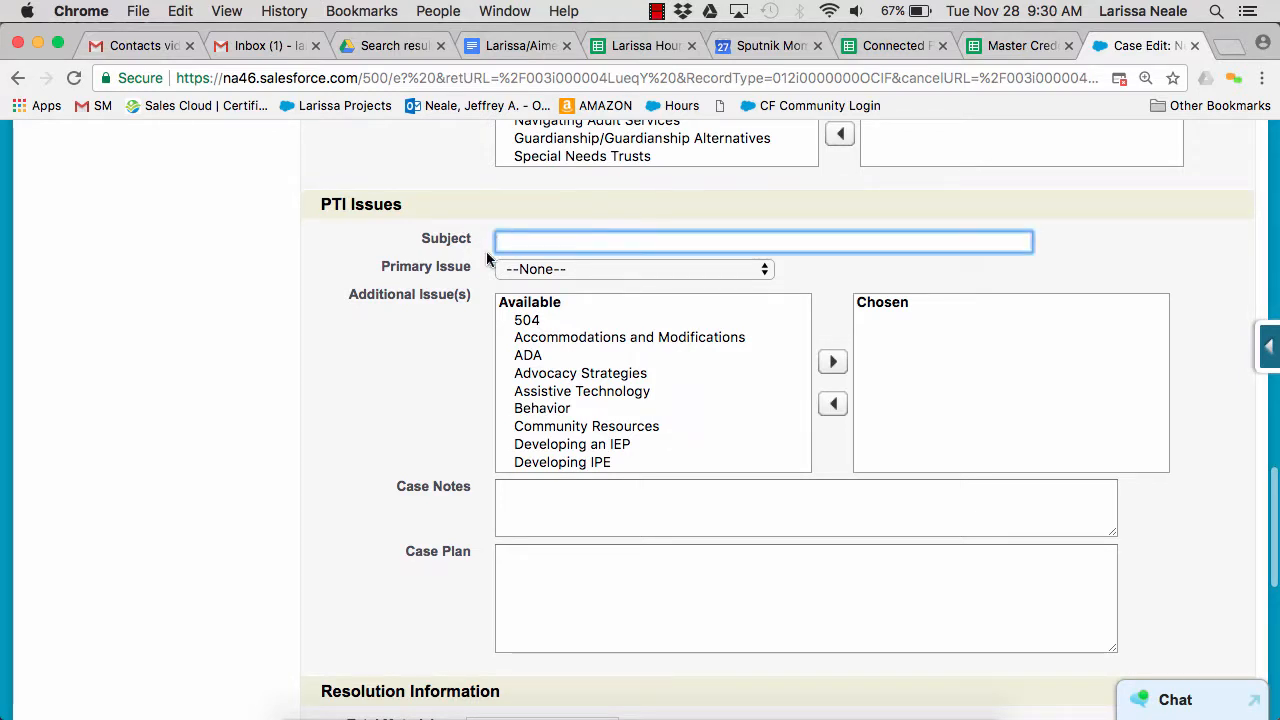
{"action": "type", "text": "mom nee"}
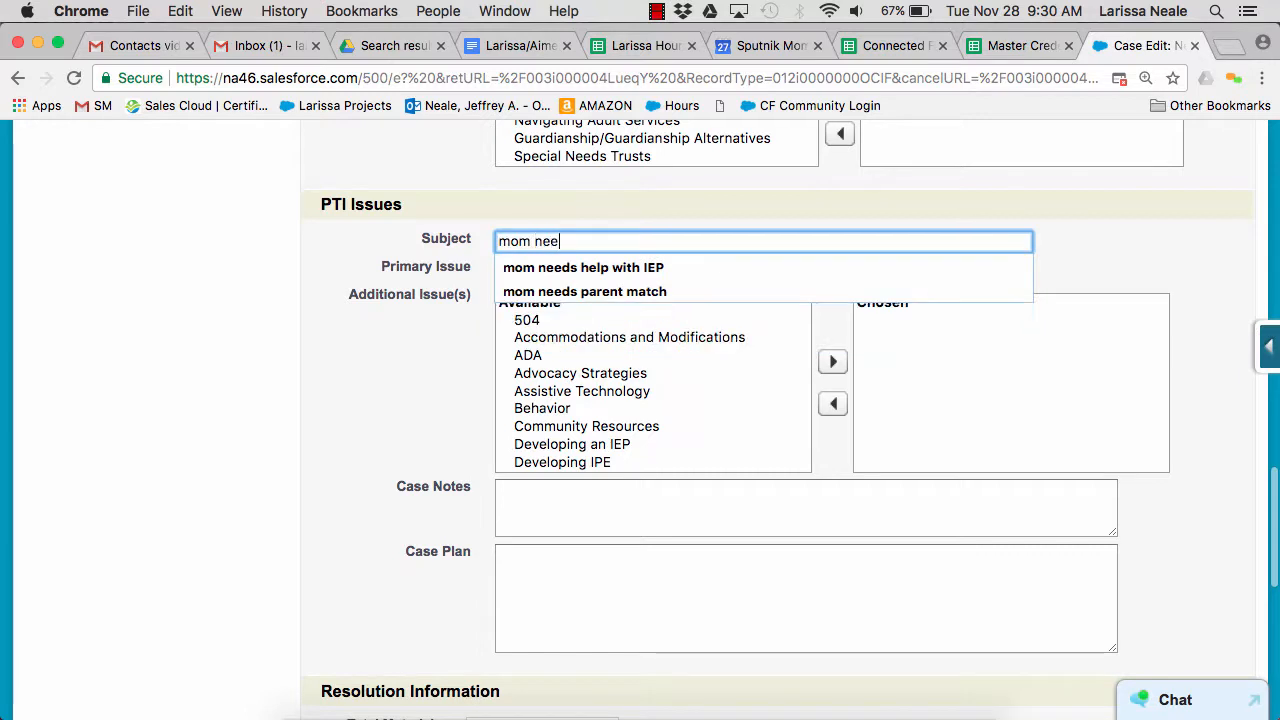
{"action": "type", "text": "ds help"}
{"action": "left_click", "coordinate": [604, 270]}
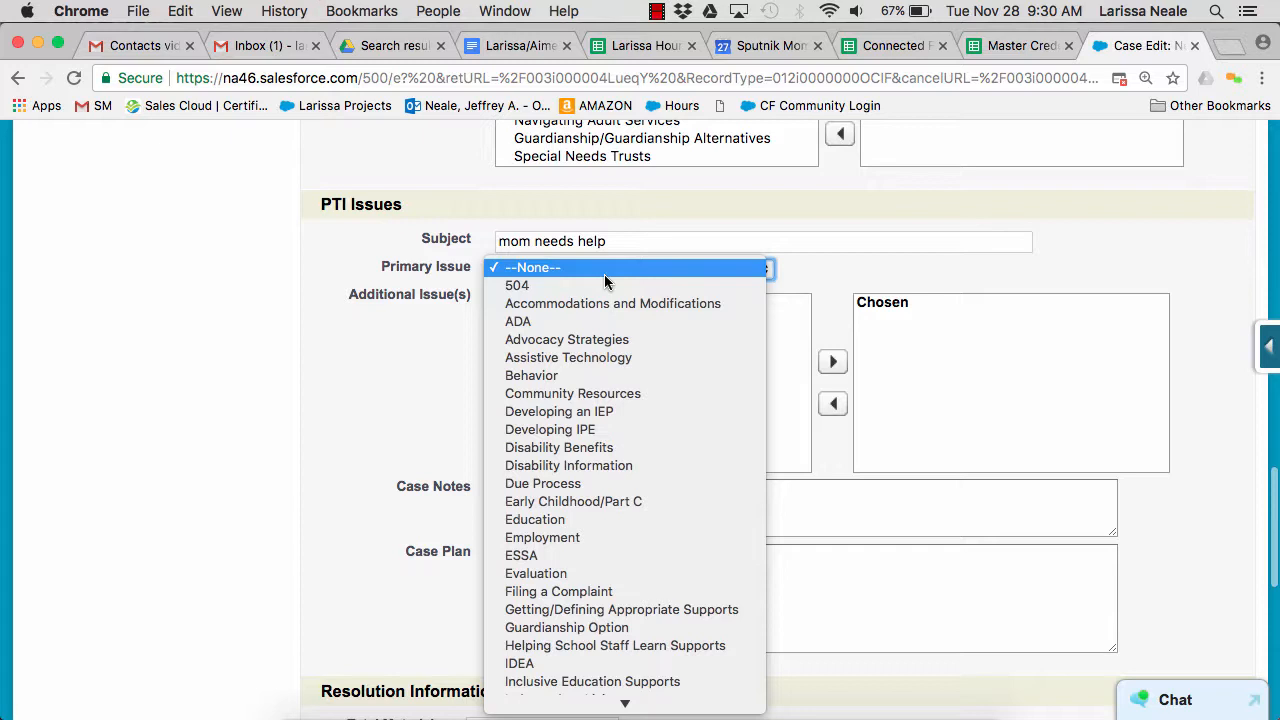
{"action": "left_click", "coordinate": [600, 286]}
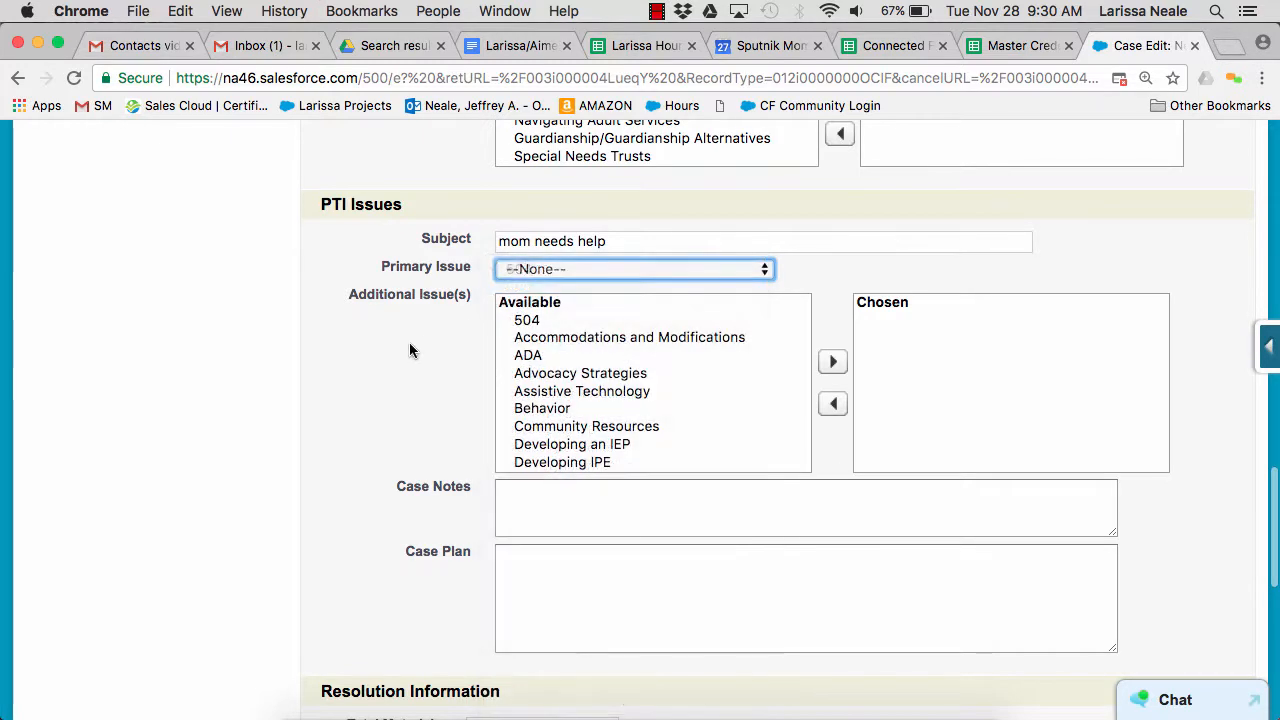
Add Accommodations and Modifications, ADA and Assistive Technology as the case's additional issues
{"action": "scroll", "coordinate": [412, 270], "scroll_direction": "down", "scroll_amount": 1}
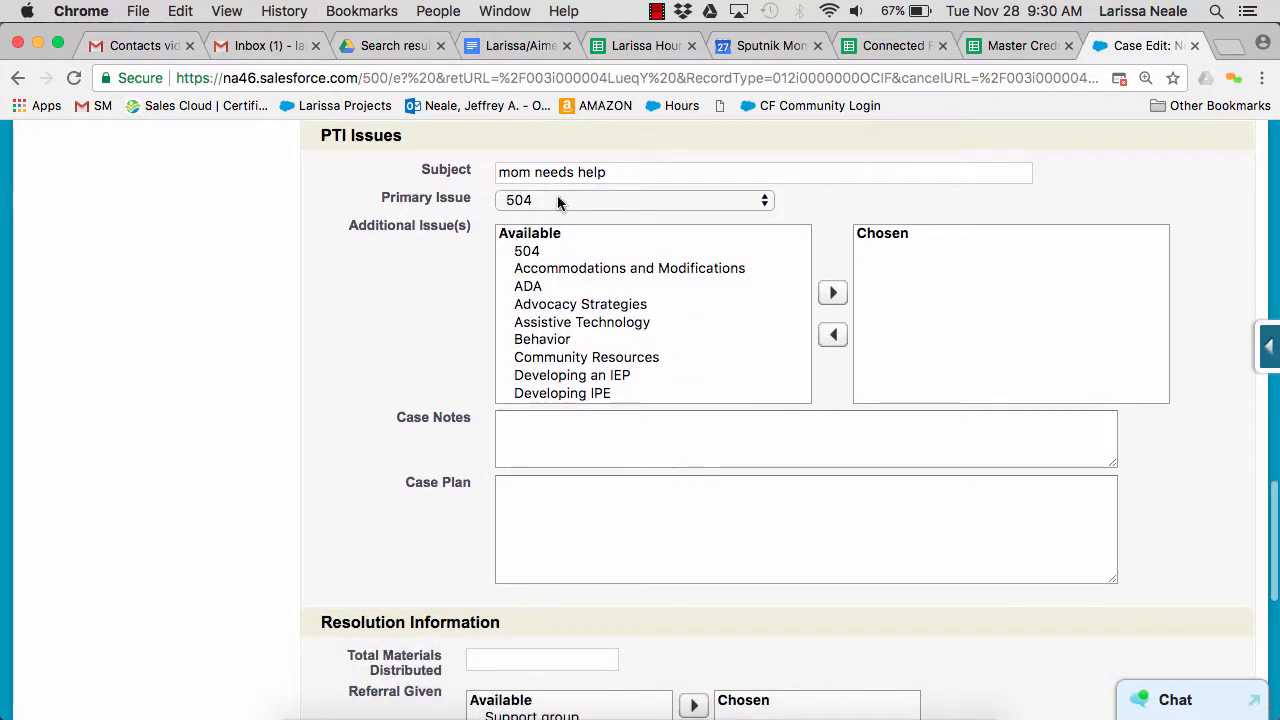
{"action": "double_click", "coordinate": [530, 268]}
{"action": "double_click", "coordinate": [520, 268]}
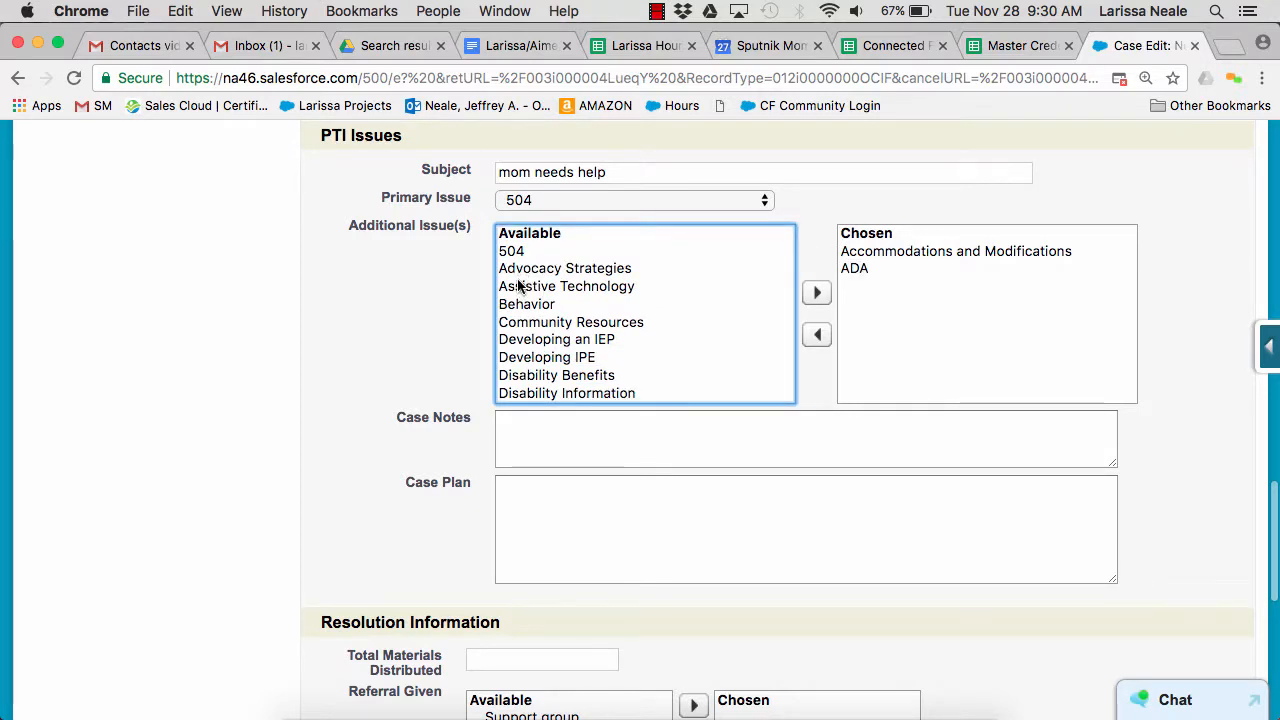
{"action": "double_click", "coordinate": [530, 286]}
Enter "description of the issue" as the Case Notes and "this is my plan to resolve the issue" as the Case Plan
{"action": "scroll", "coordinate": [382, 264], "scroll_direction": "down", "scroll_amount": 2}
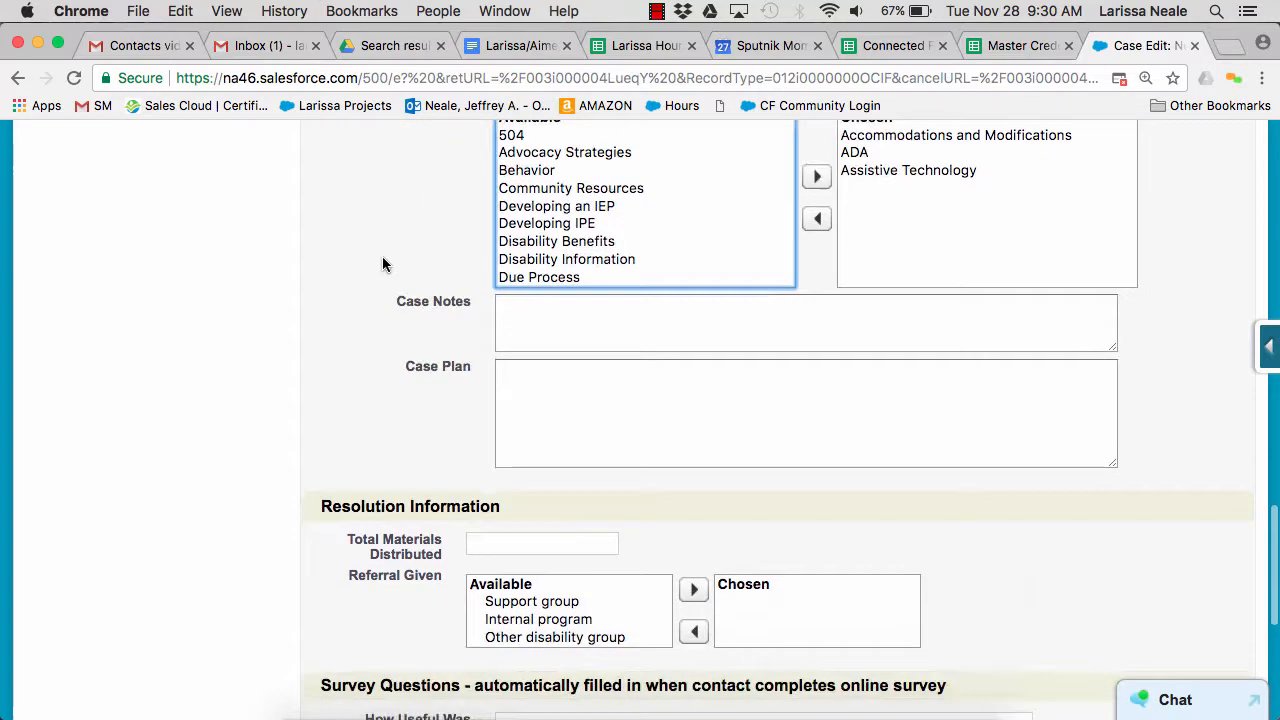
{"action": "left_click", "coordinate": [570, 312]}
{"action": "type", "text": "descri"}
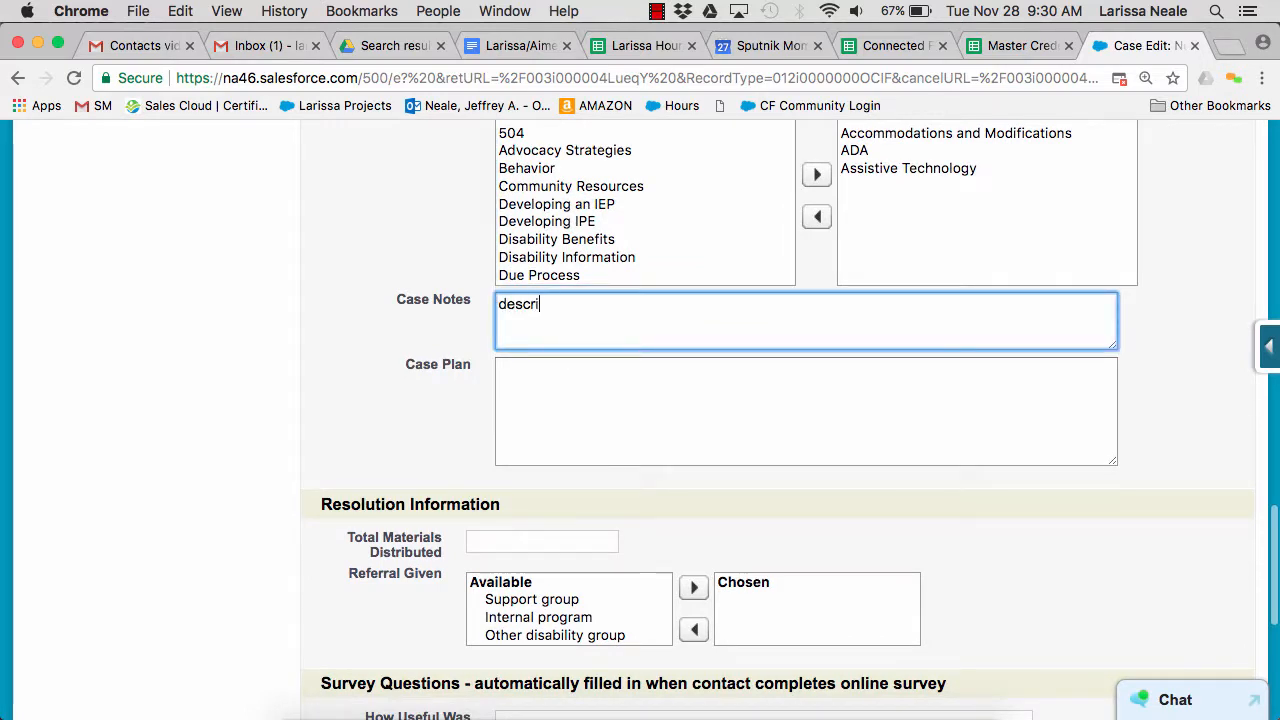
{"action": "type", "text": "ption of the issue"}
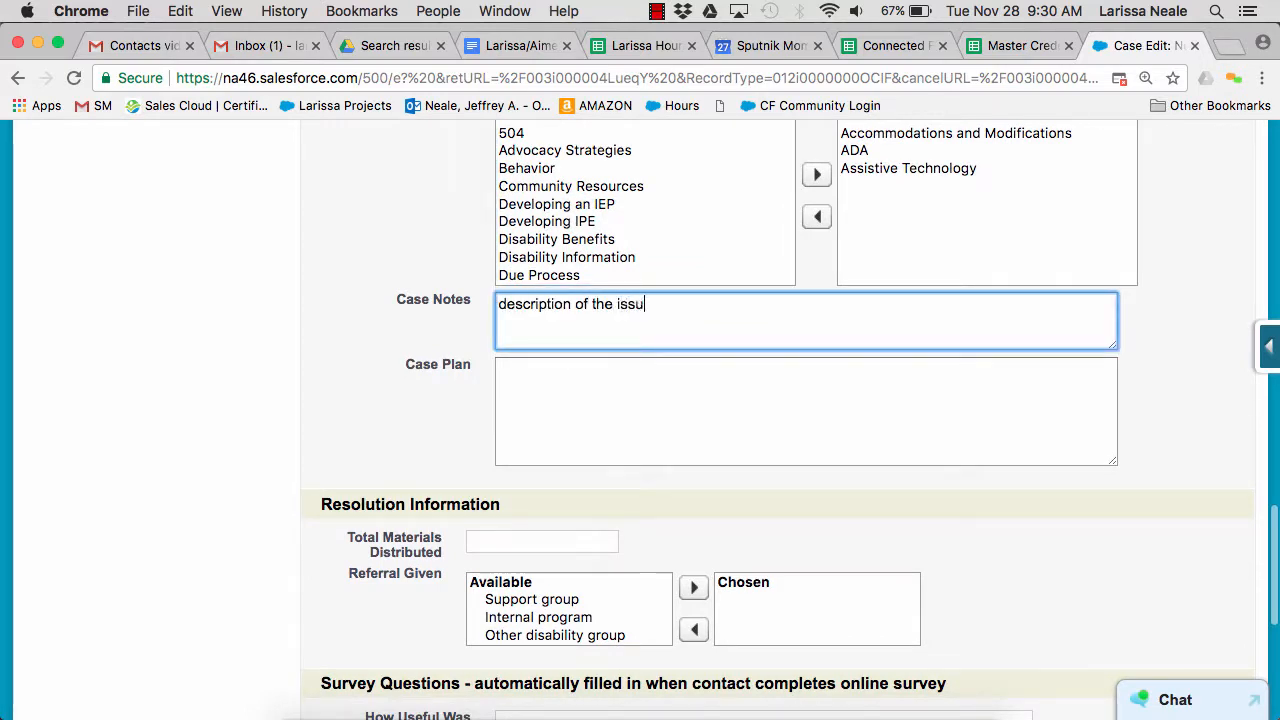
{"action": "key", "text": "Tab"}
{"action": "type", "text": "this"}
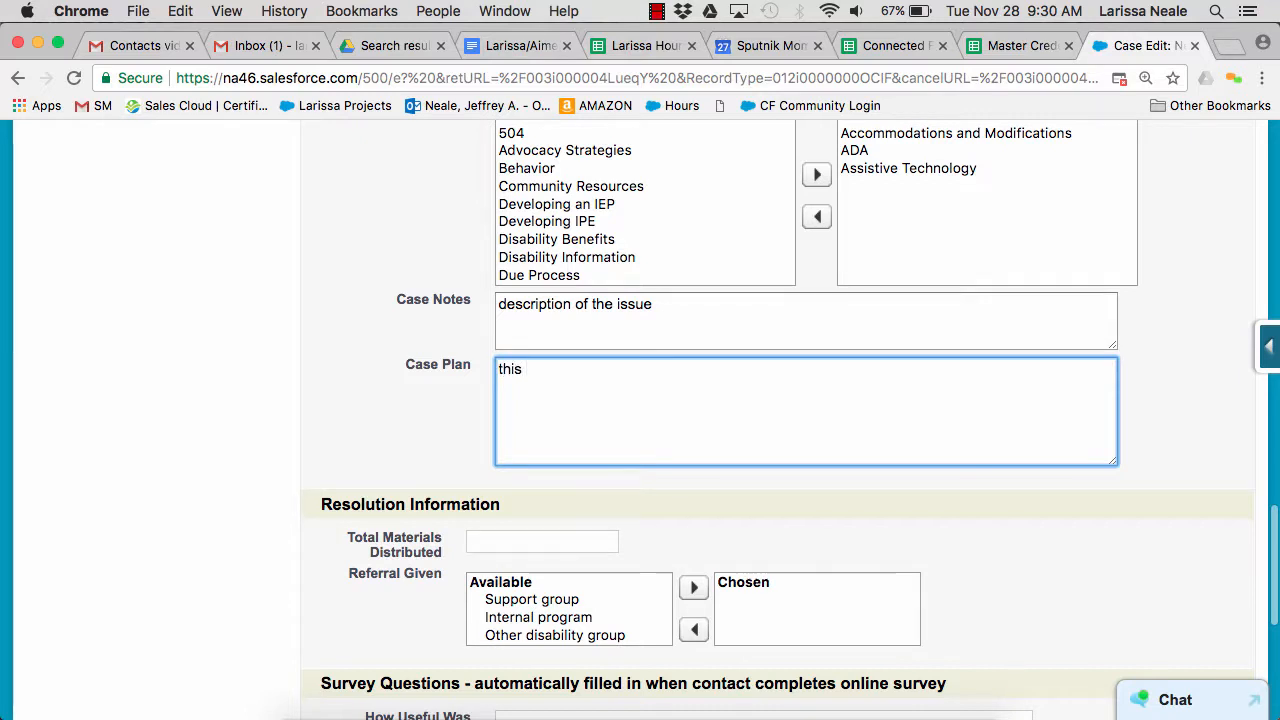
{"action": "type", "text": " is my plan to"}
{"action": "type", "text": "resolve the issue"}
Set the intake time to 10 minutes in Case Information and save the new family case
{"action": "scroll", "coordinate": [440, 270], "scroll_direction": "down", "scroll_amount": 3}
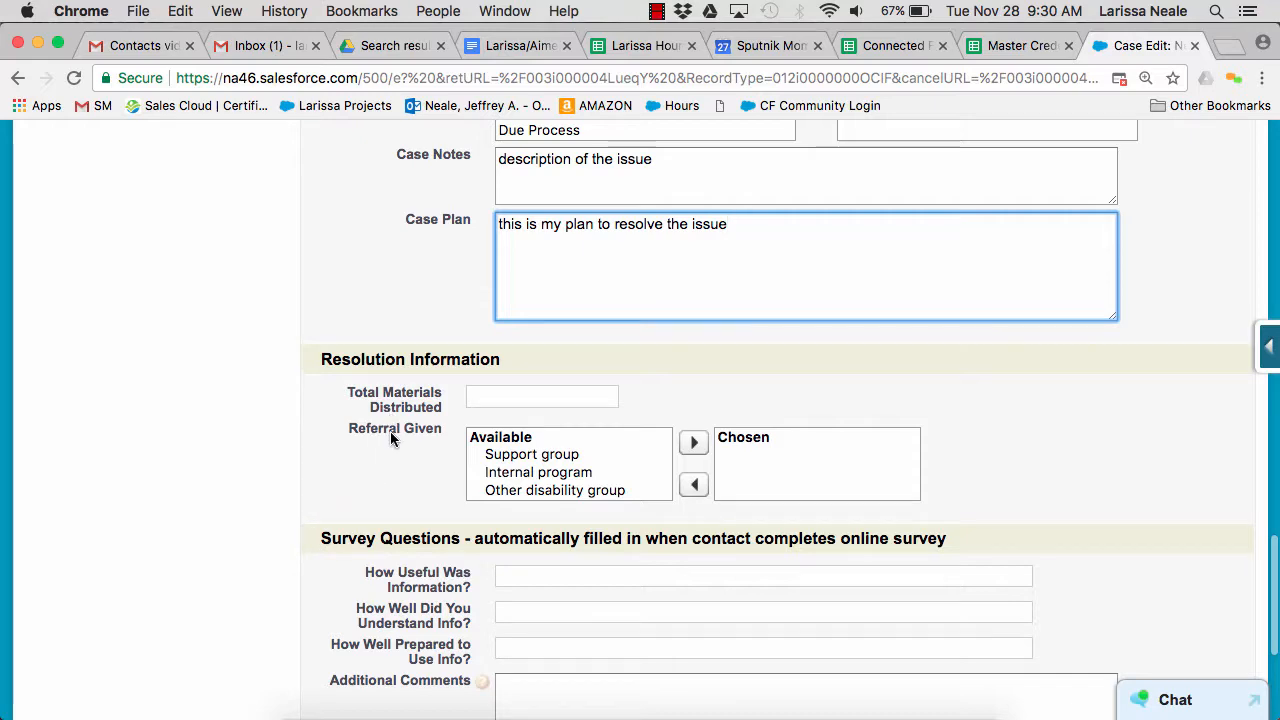
{"action": "scroll", "coordinate": [390, 425], "scroll_direction": "up", "scroll_amount": 15}
{"action": "scroll", "coordinate": [390, 435], "scroll_direction": "up", "scroll_amount": 10}
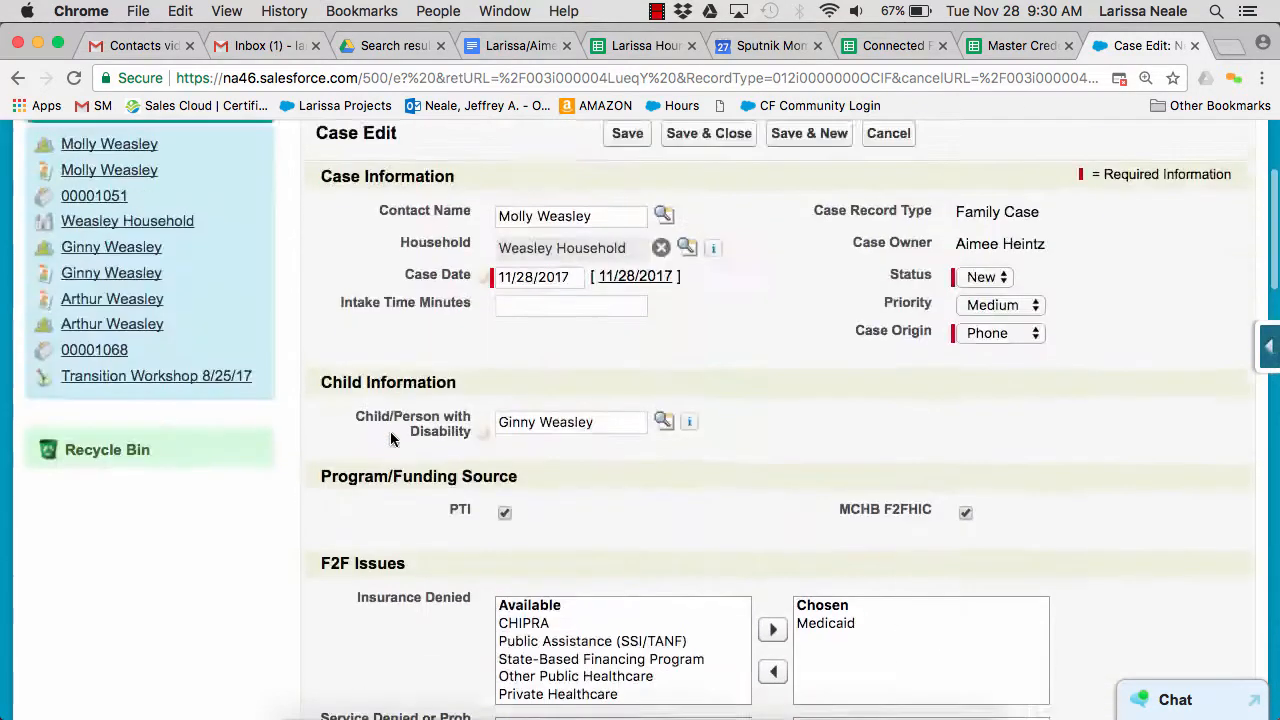
{"action": "left_click", "coordinate": [624, 310]}
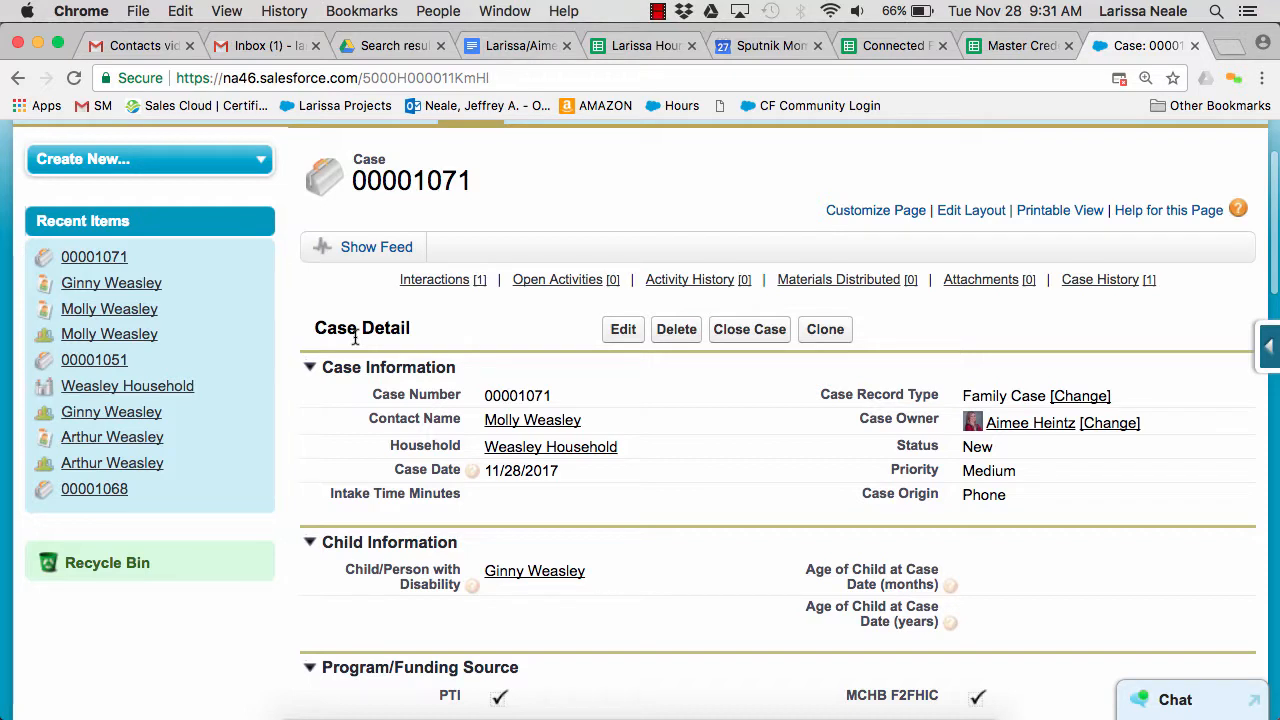
{"action": "mouse_move", "coordinate": [424, 287]}
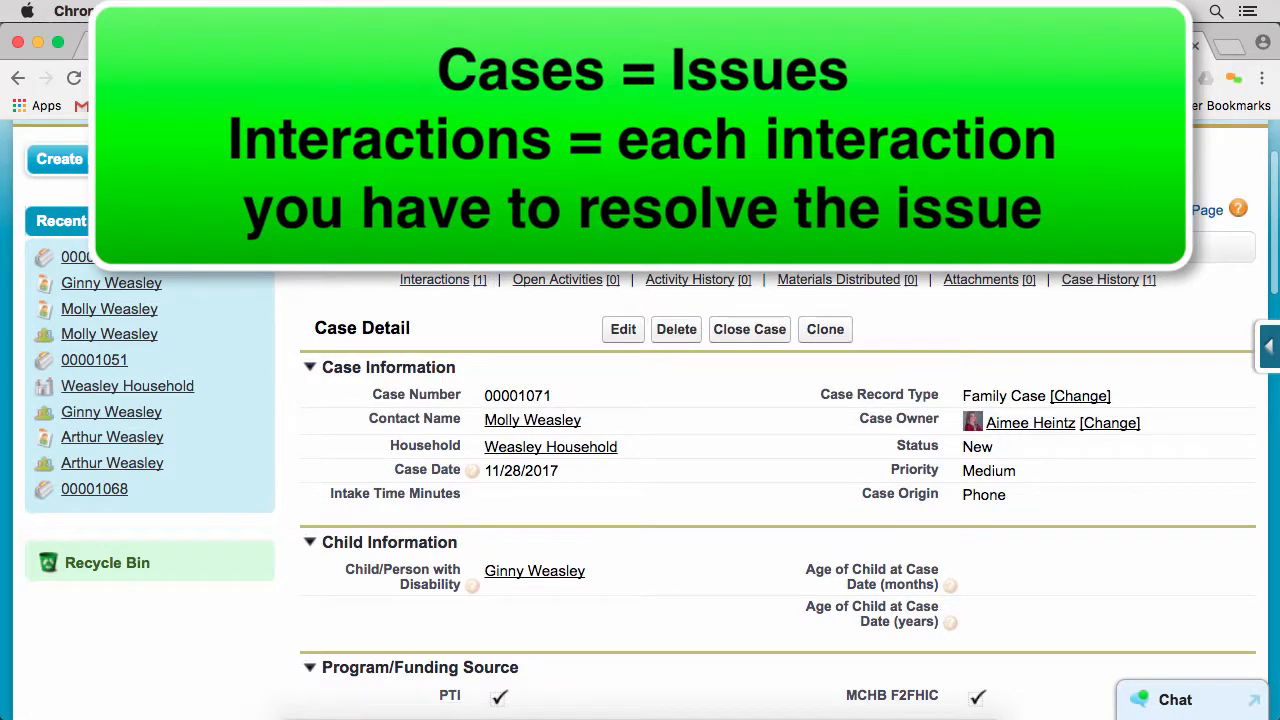
{"action": "scroll", "coordinate": [640, 420], "scroll_direction": "up", "scroll_amount": 2}
{"action": "scroll", "coordinate": [640, 420], "scroll_direction": "down", "scroll_amount": 1}
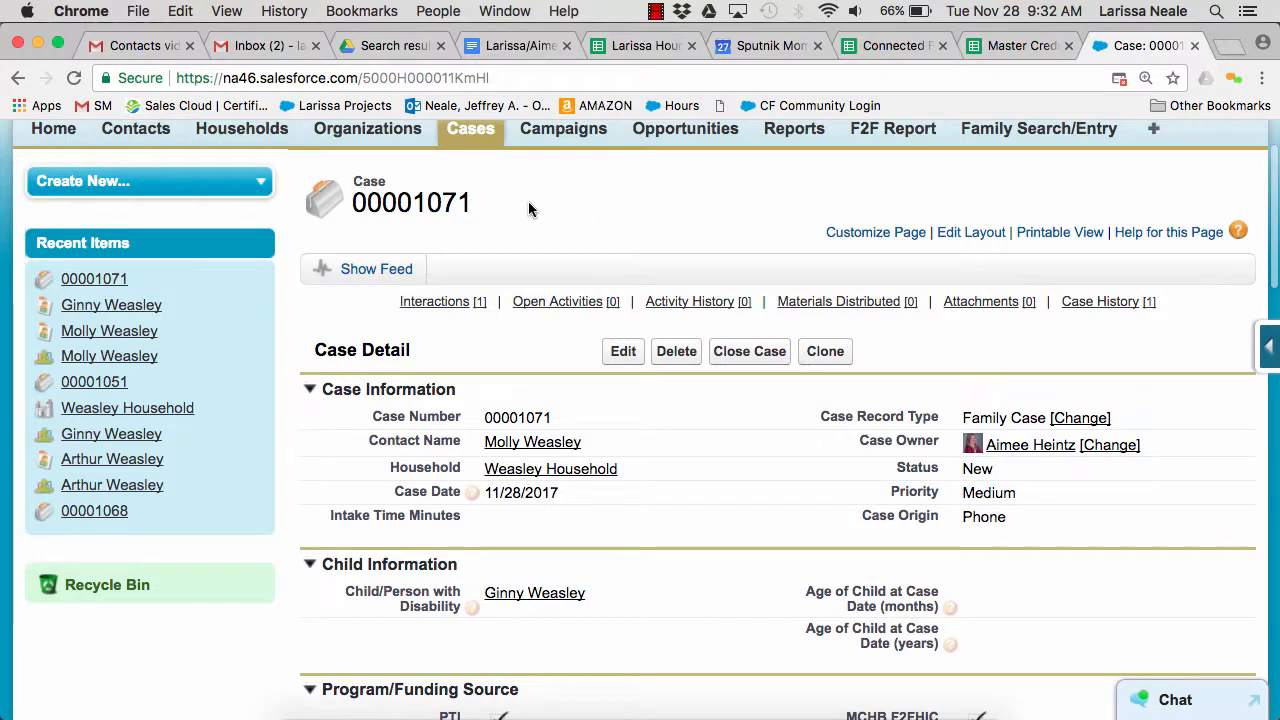
{"action": "scroll", "coordinate": [496, 207], "scroll_direction": "down", "scroll_amount": 1}
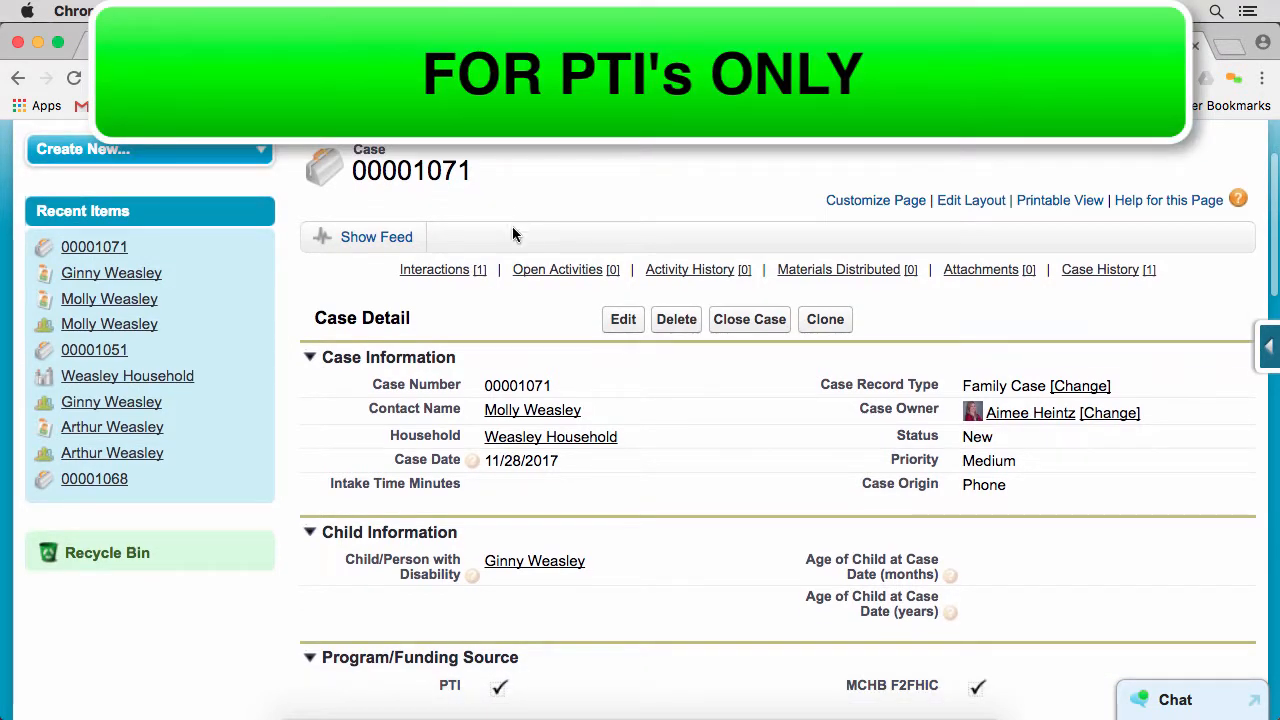
{"action": "scroll", "coordinate": [512, 234], "scroll_direction": "down", "scroll_amount": 1}
Start a new interaction for the saved case with the type Phone and 20 minutes spent
{"action": "scroll", "coordinate": [517, 293], "scroll_direction": "up", "scroll_amount": 1}
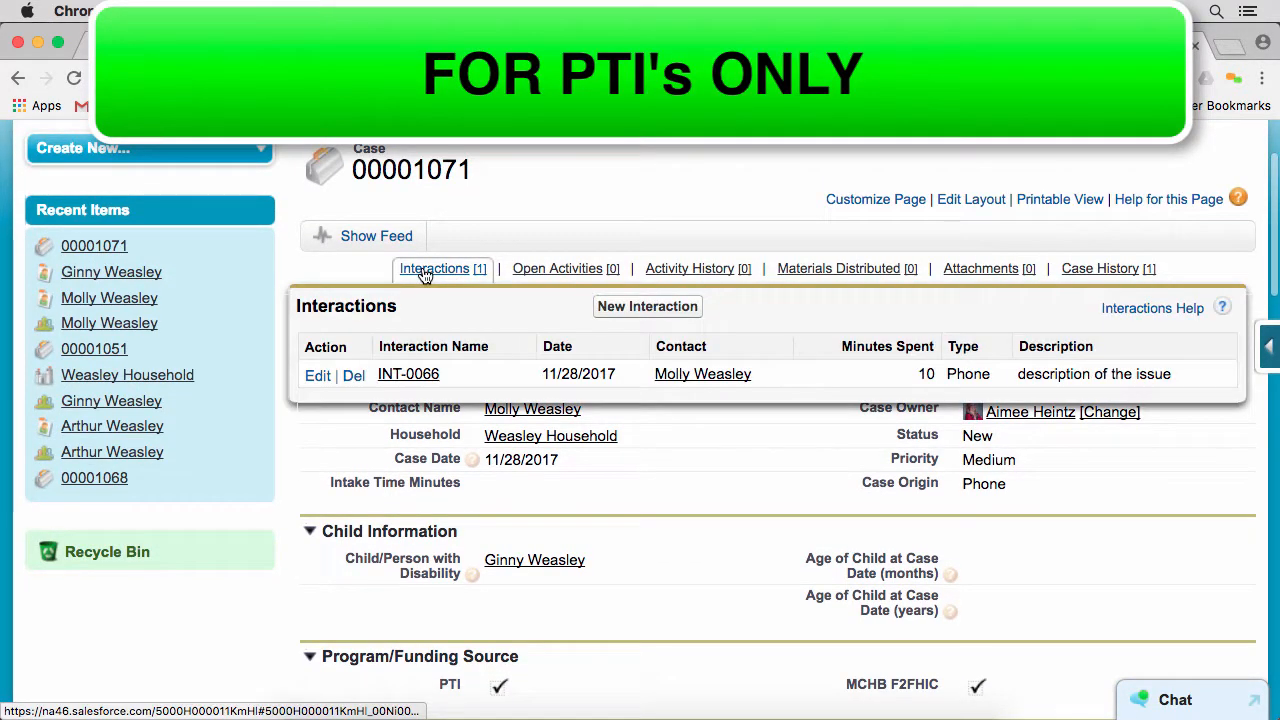
{"action": "left_click", "coordinate": [640, 308]}
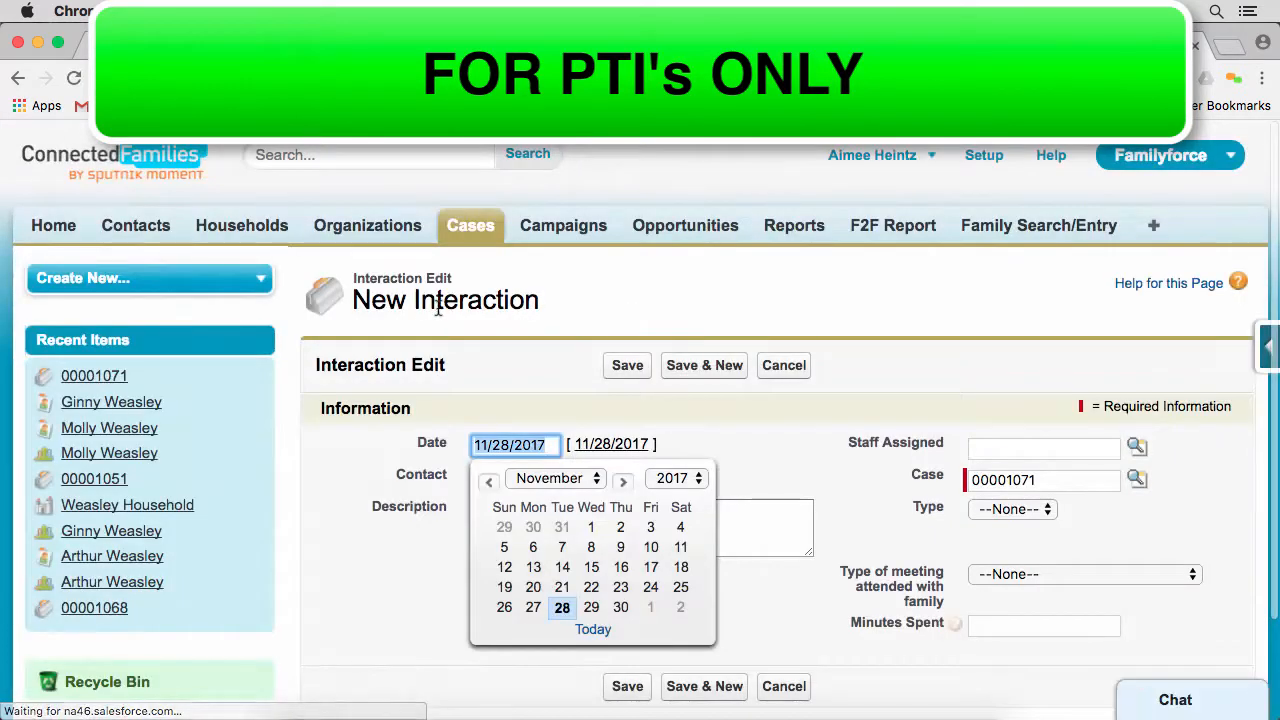
{"action": "scroll", "coordinate": [421, 310], "scroll_direction": "down", "scroll_amount": 2}
{"action": "left_click", "coordinate": [487, 261]}
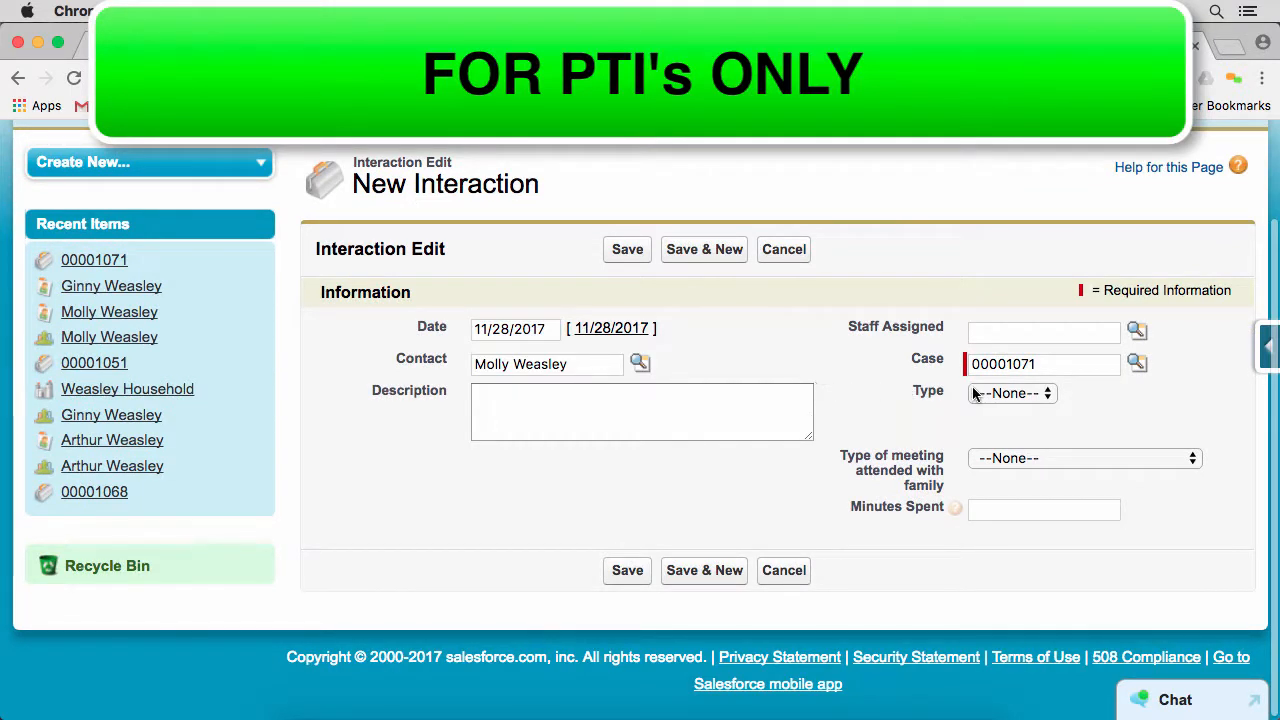
{"action": "left_click", "coordinate": [1008, 393]}
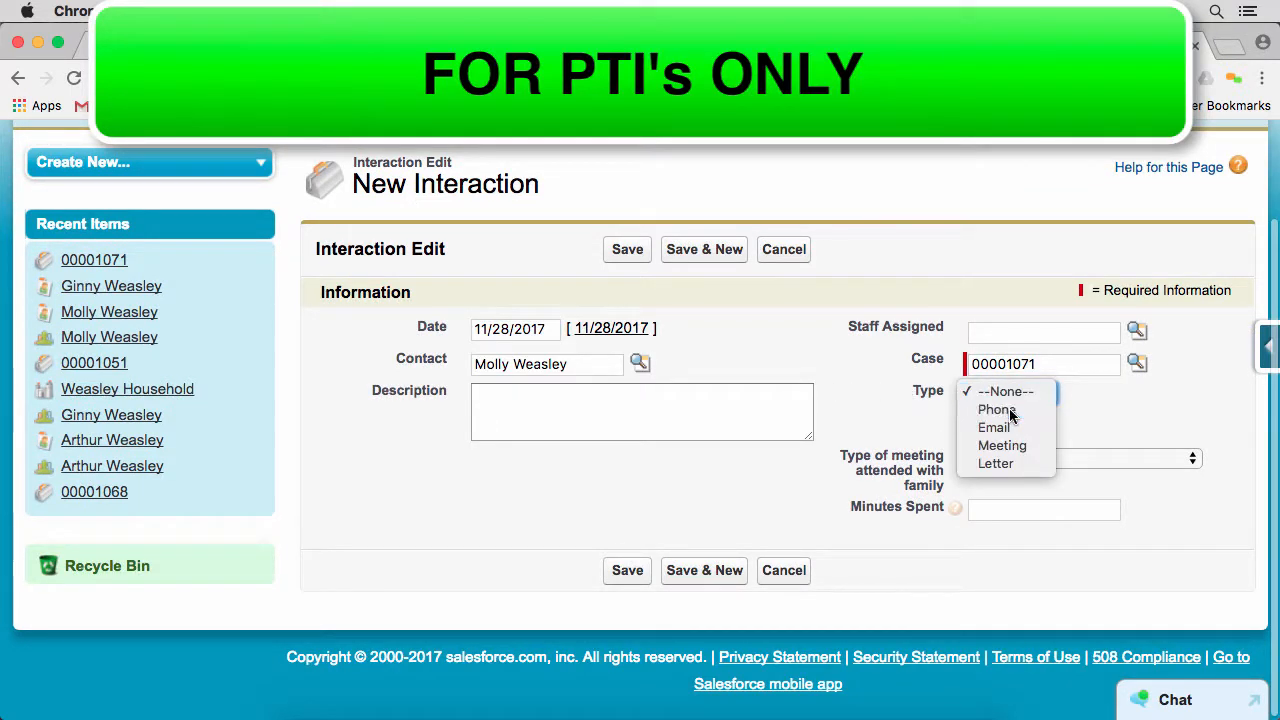
{"action": "left_click", "coordinate": [1009, 410]}
{"action": "left_click", "coordinate": [1001, 511]}
{"action": "type", "text": "20"}
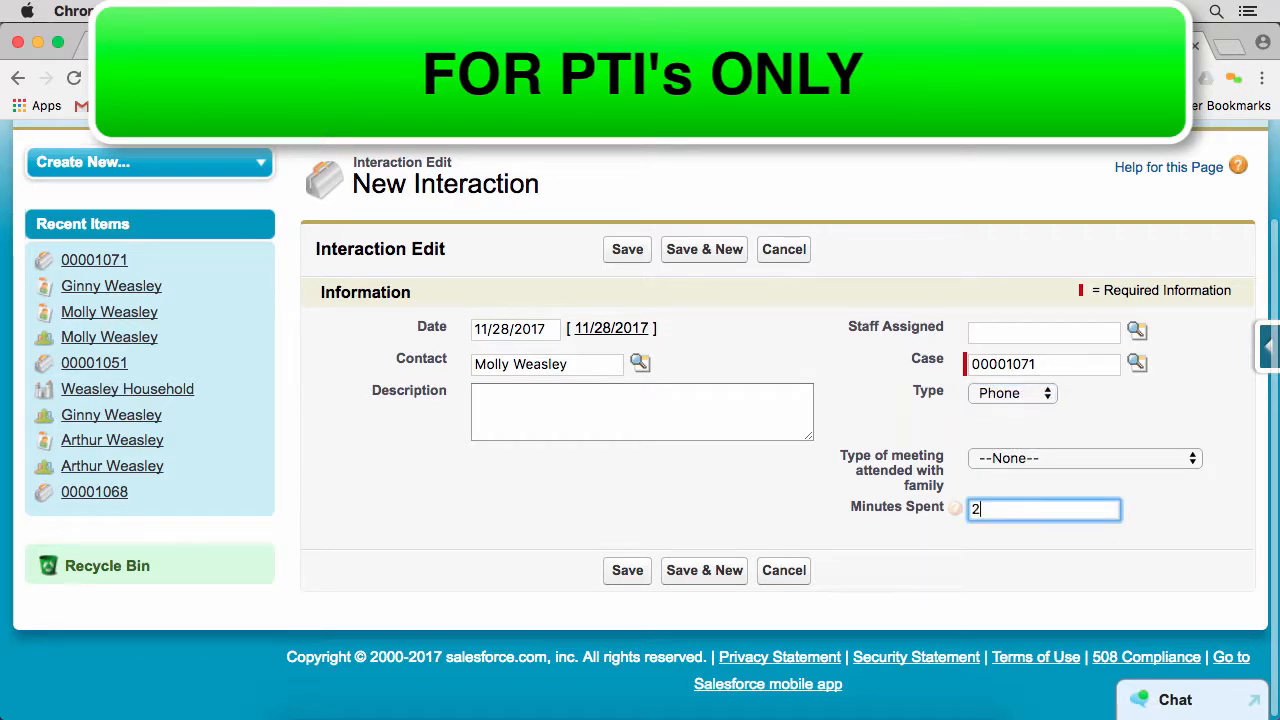
Describe the interaction as "this is what we talked about" and save it
{"action": "left_click", "coordinate": [683, 413]}
{"action": "type", "text": "this is"}
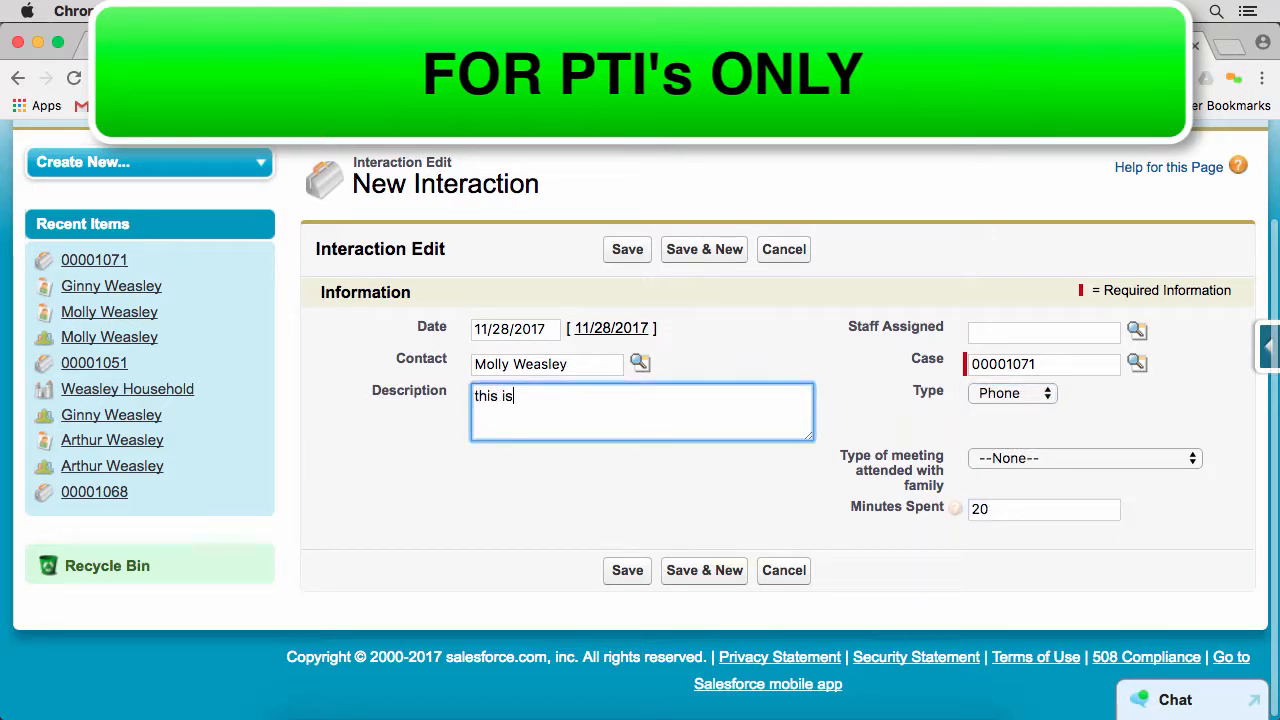
{"action": "type", "text": " what we talked about"}
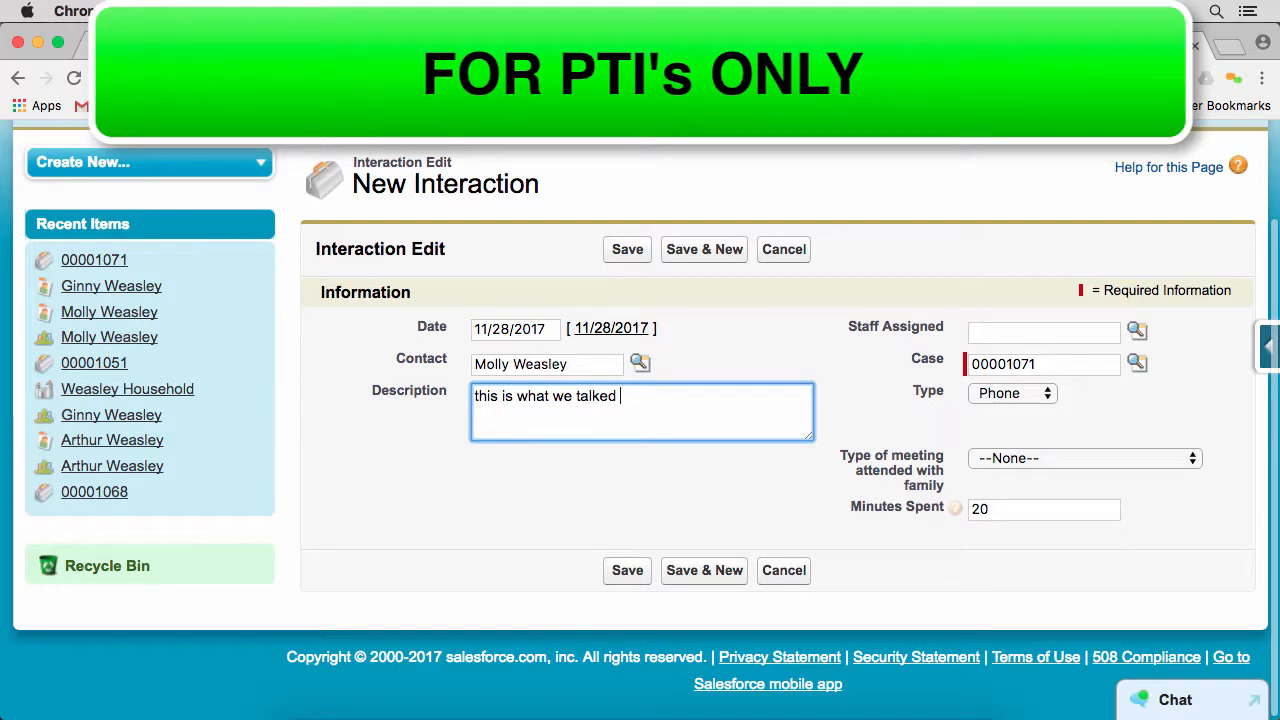
{"action": "left_click", "coordinate": [614, 255]}
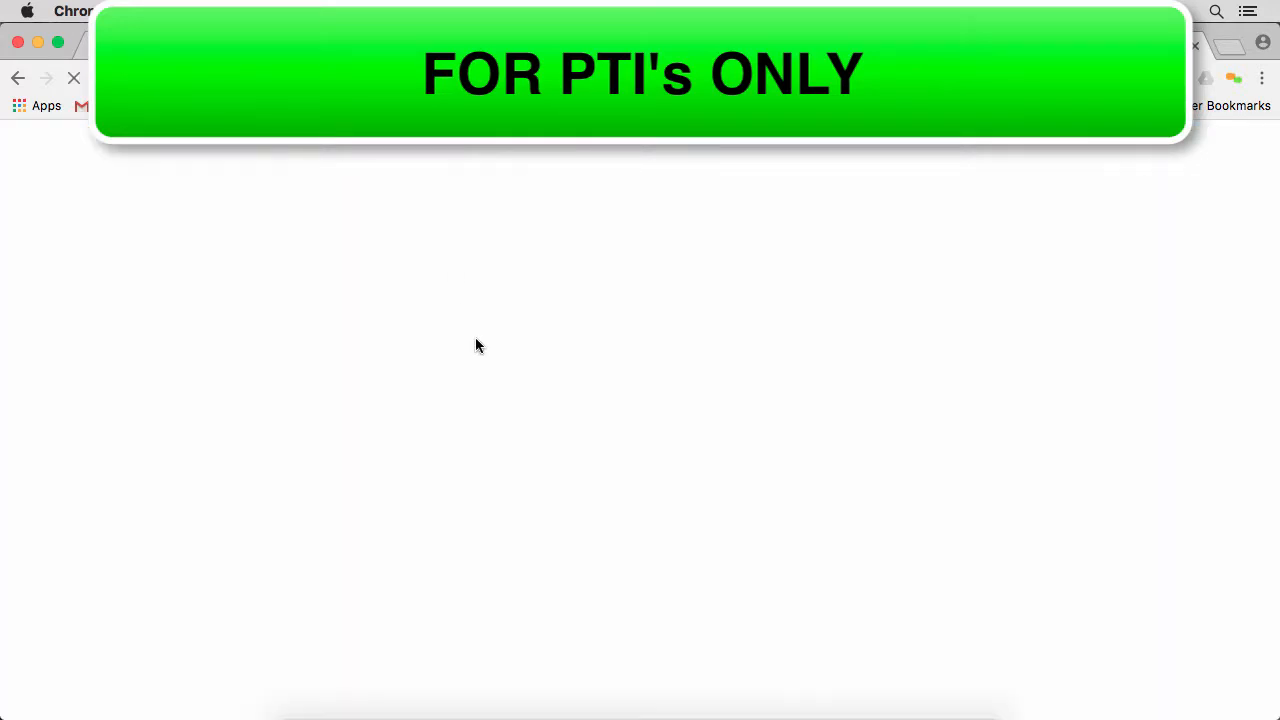
Review the interactions recorded on the saved family cases
{"action": "scroll", "coordinate": [419, 315], "scroll_direction": "down", "scroll_amount": 2}
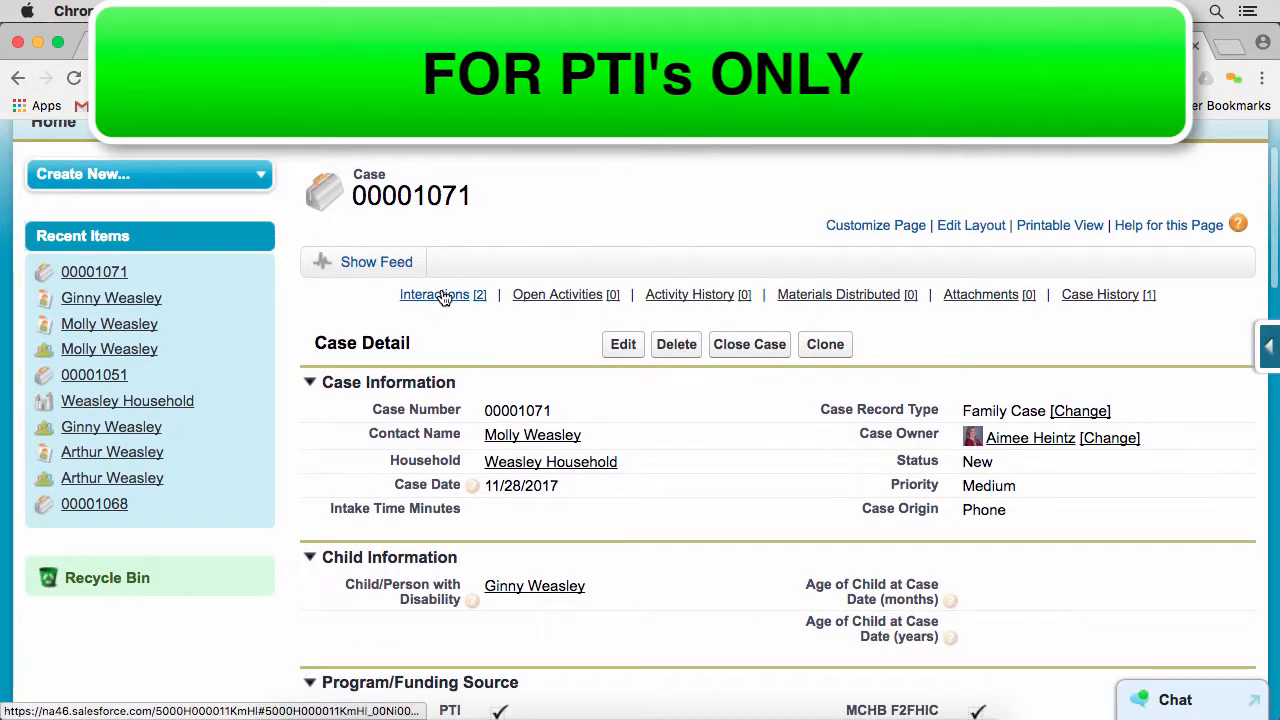
{"action": "mouse_move", "coordinate": [443, 296]}
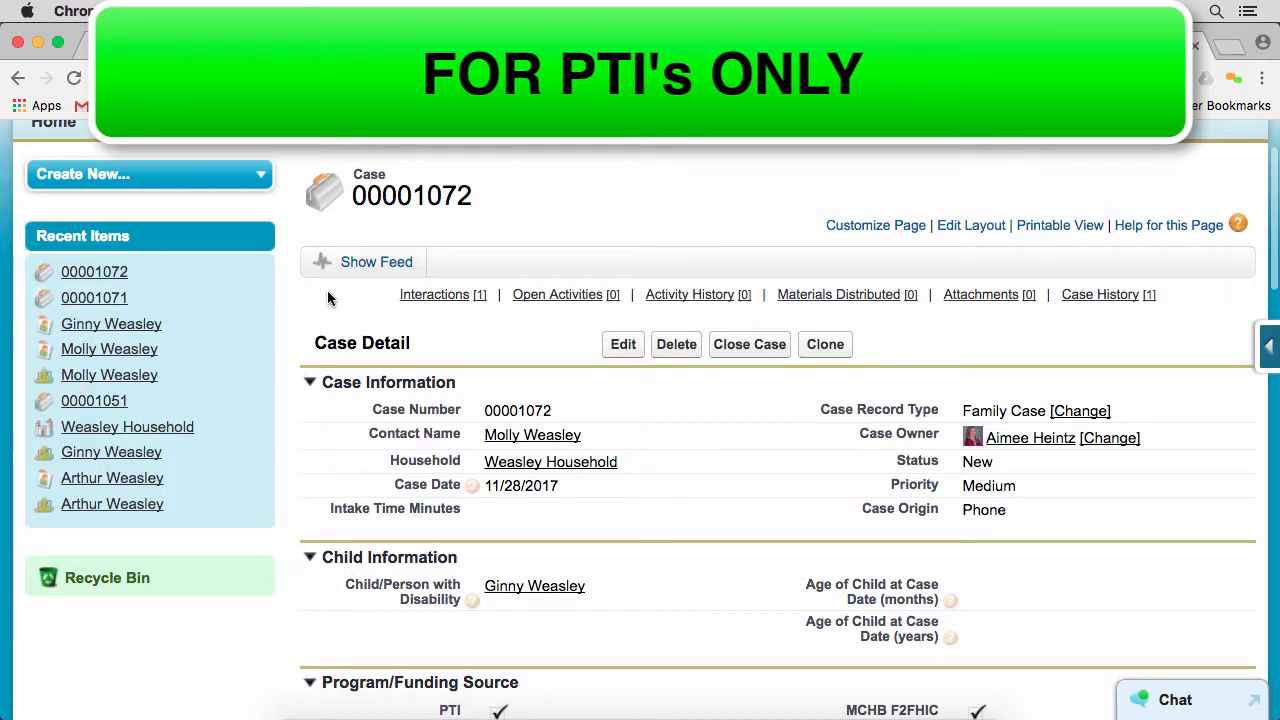
{"action": "scroll", "coordinate": [329, 322], "scroll_direction": "up", "scroll_amount": 2}
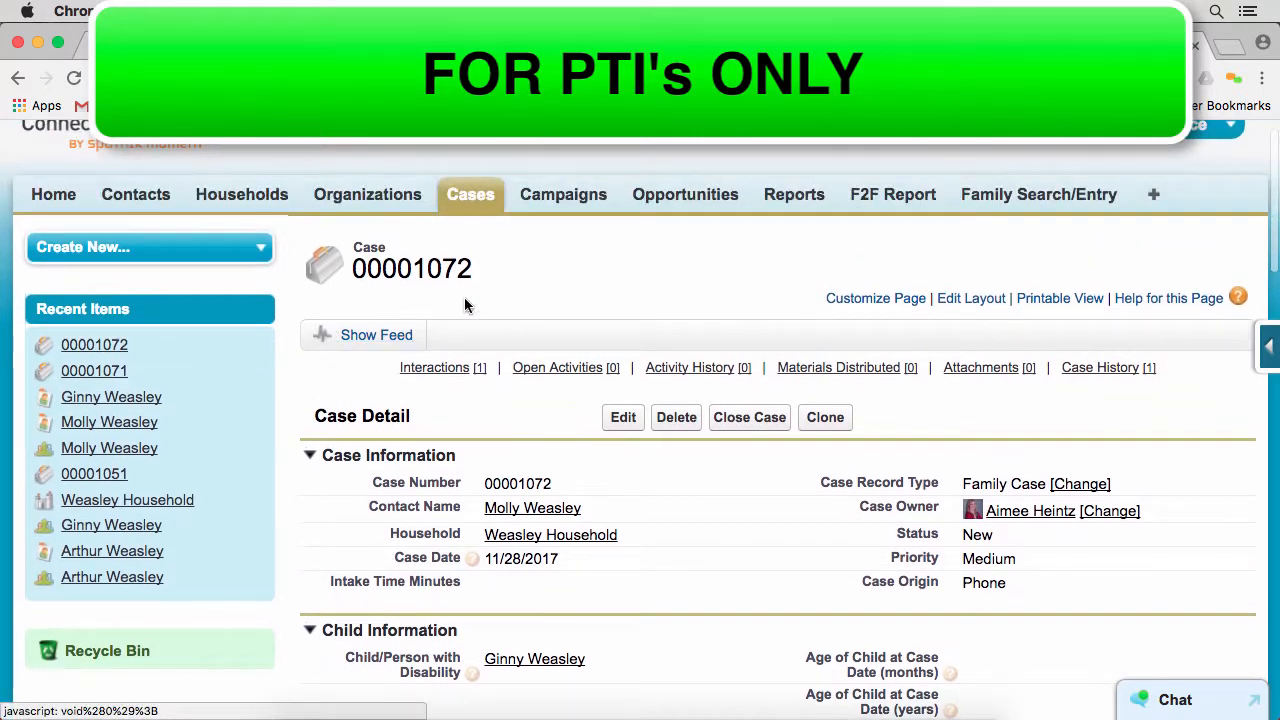
{"action": "scroll", "coordinate": [531, 245], "scroll_direction": "down", "scroll_amount": 1}
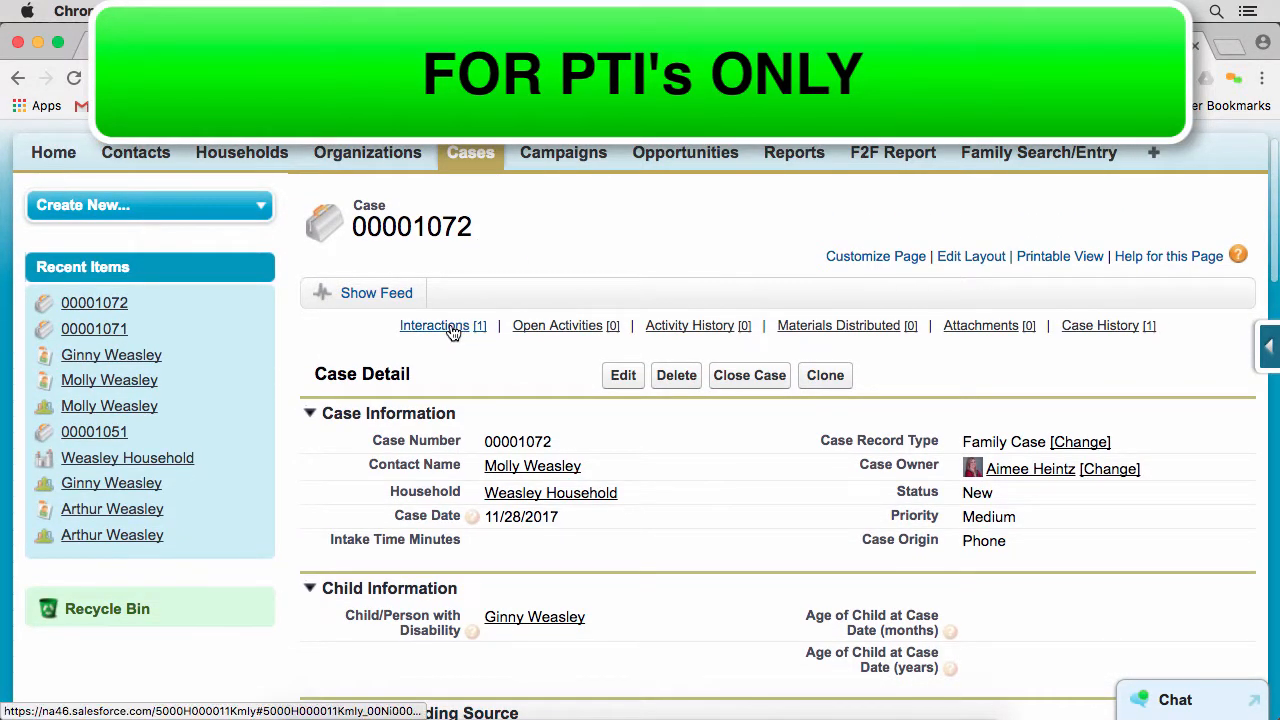
{"action": "mouse_move", "coordinate": [454, 332]}
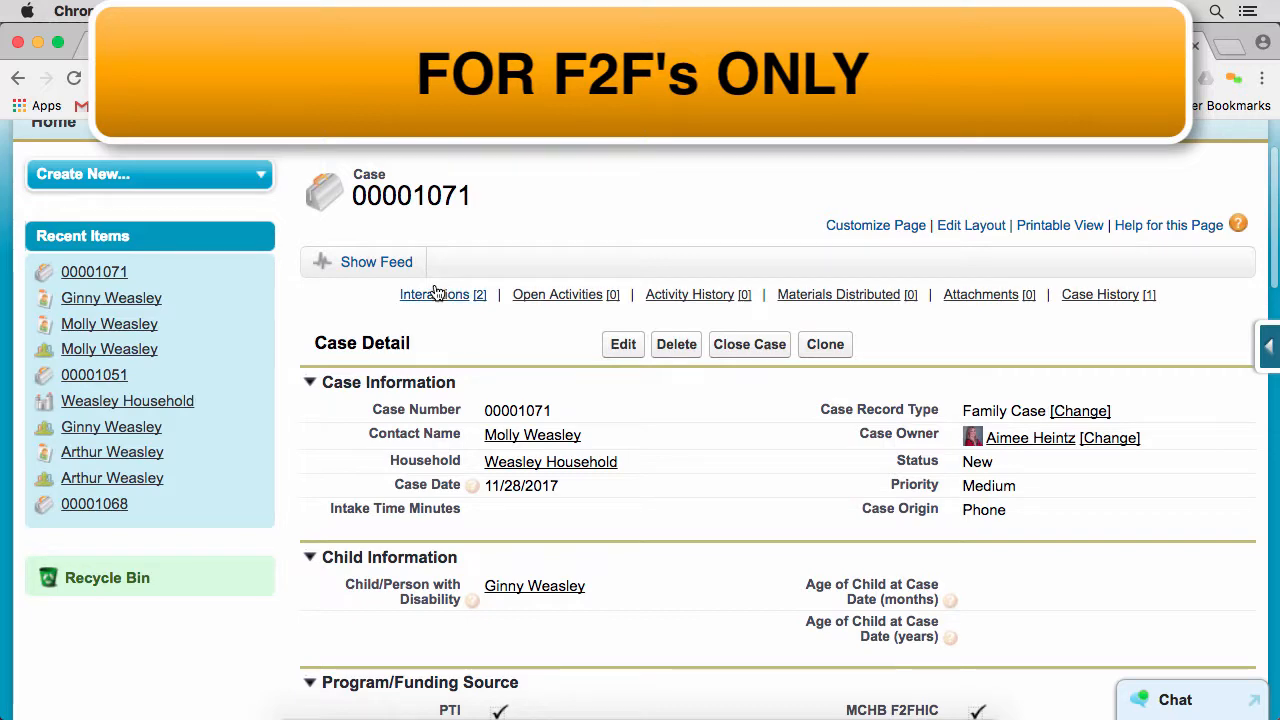
{"action": "mouse_move", "coordinate": [430, 298]}
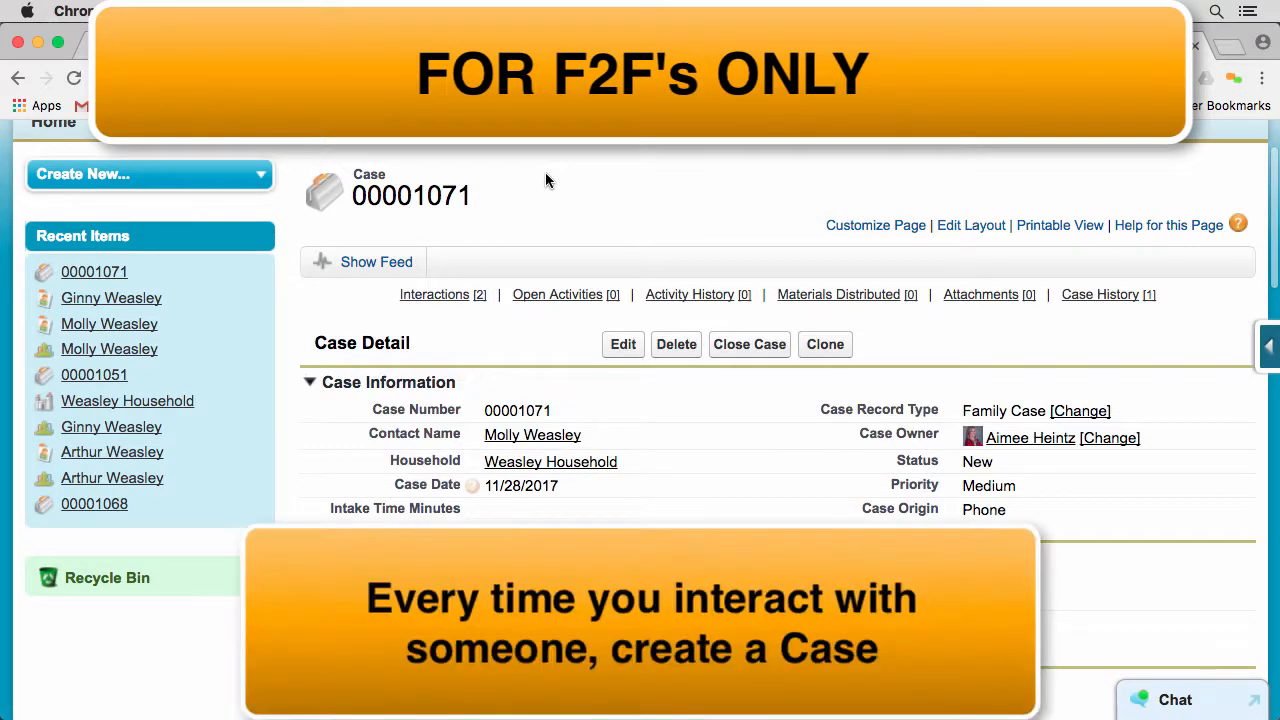
{"action": "scroll", "coordinate": [503, 186], "scroll_direction": "down", "scroll_amount": 1}
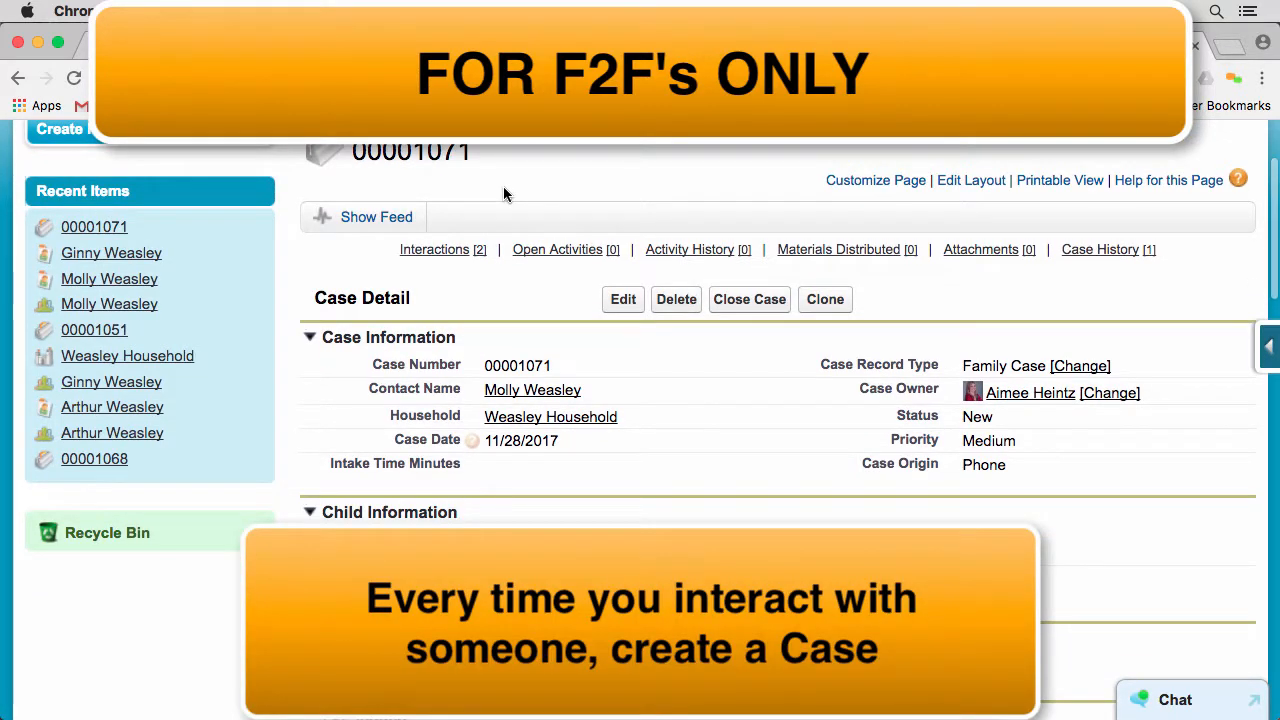
Clone the family case, check the copied funding source, issues, case notes and case plan, and save the copy as a new case
{"action": "scroll", "coordinate": [489, 175], "scroll_direction": "up", "scroll_amount": 1}
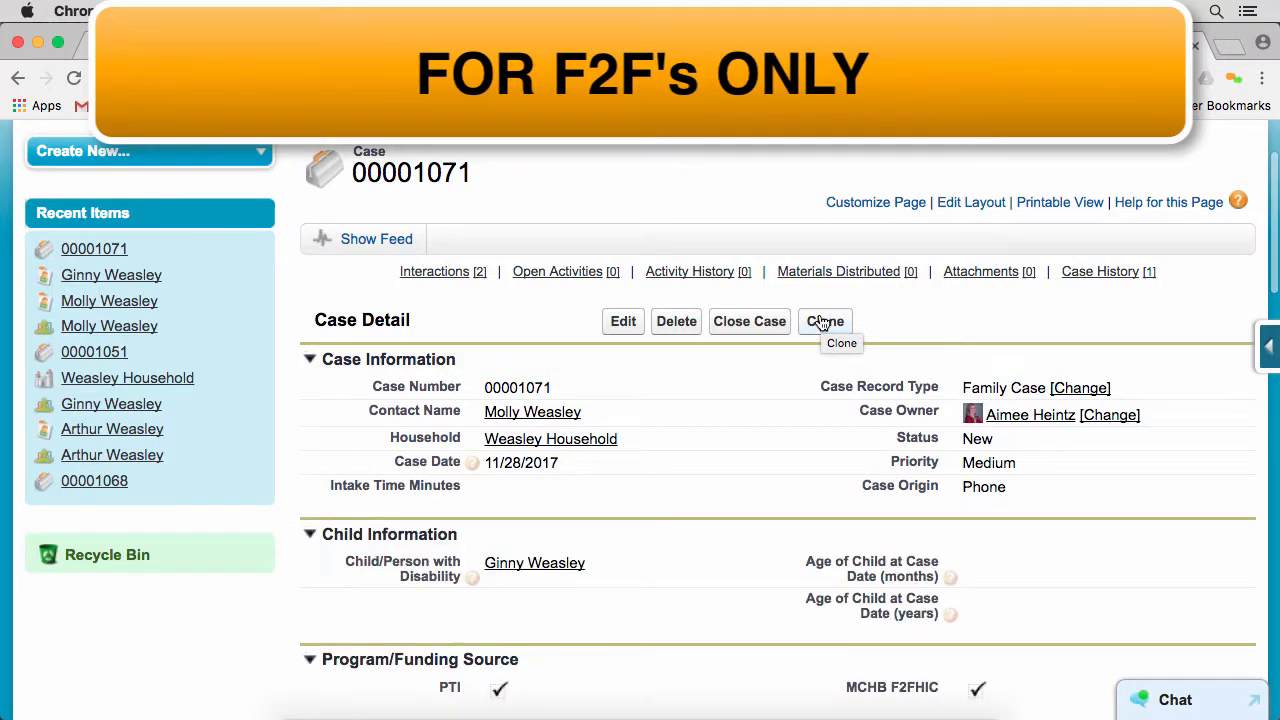
{"action": "left_click", "coordinate": [822, 322]}
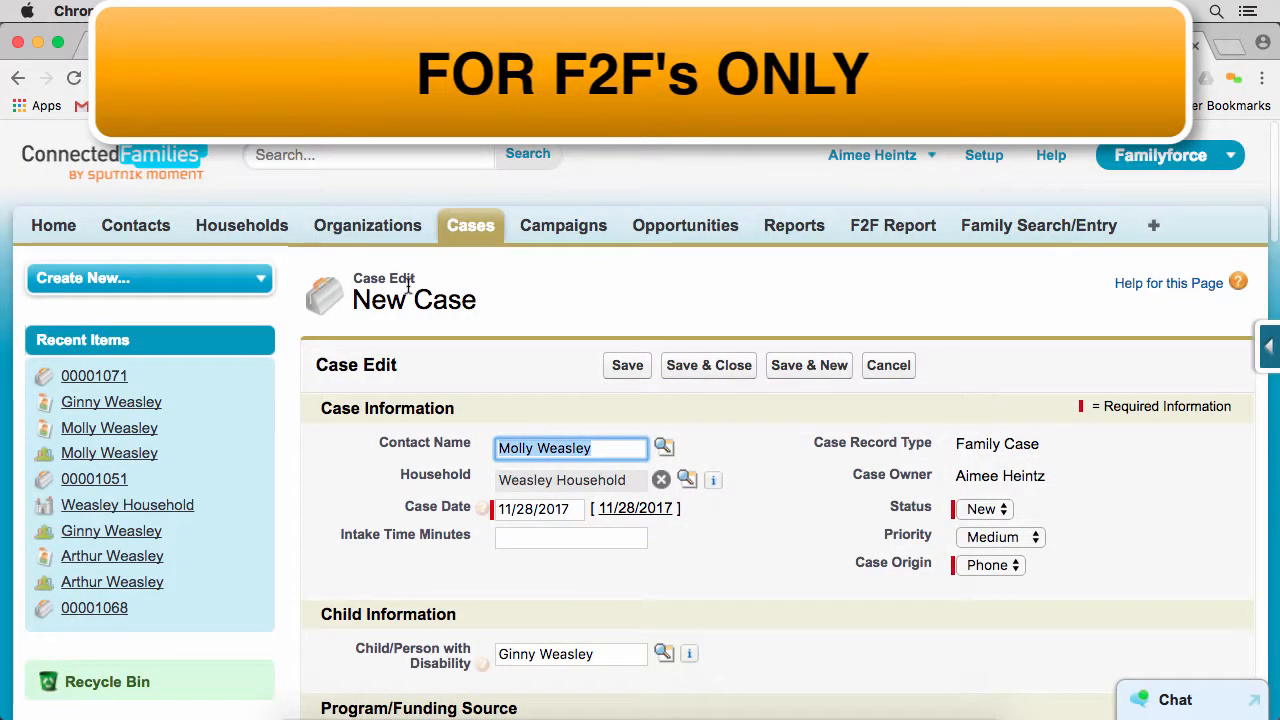
{"action": "scroll", "coordinate": [410, 290], "scroll_direction": "down", "scroll_amount": 3}
{"action": "scroll", "coordinate": [470, 272], "scroll_direction": "down", "scroll_amount": 2}
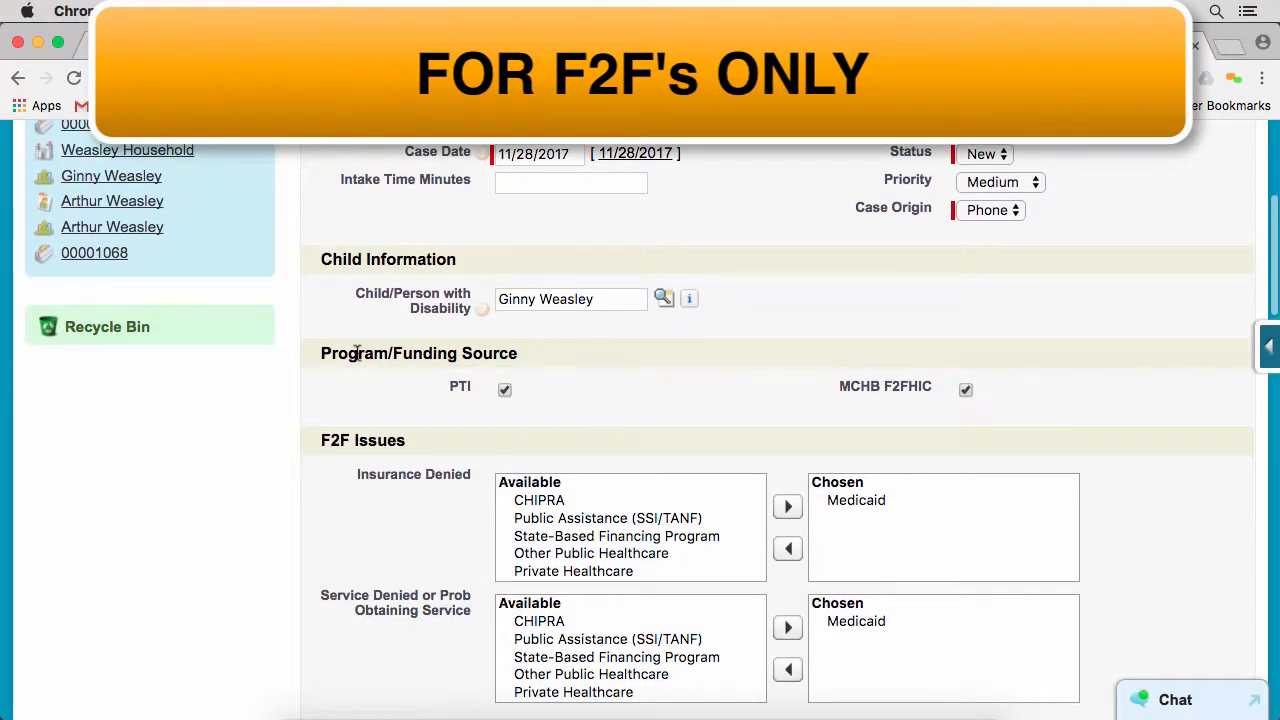
{"action": "scroll", "coordinate": [373, 296], "scroll_direction": "down", "scroll_amount": 10}
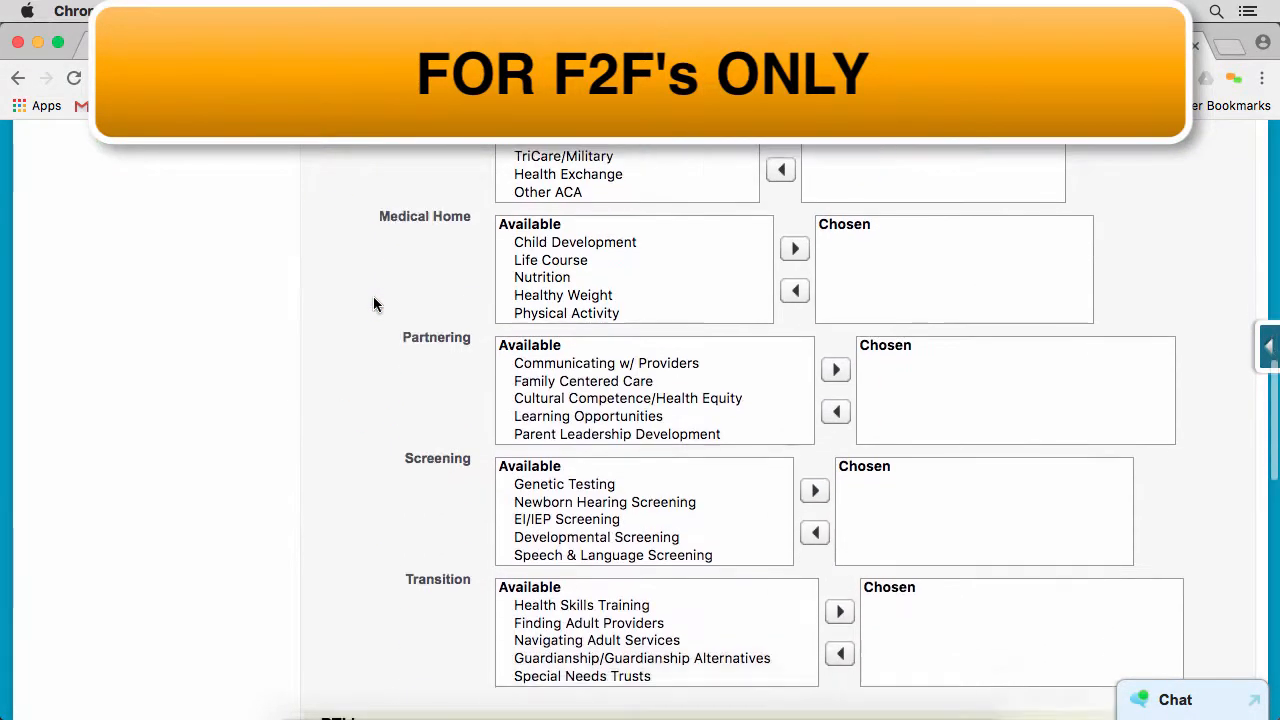
{"action": "scroll", "coordinate": [373, 296], "scroll_direction": "down", "scroll_amount": 10}
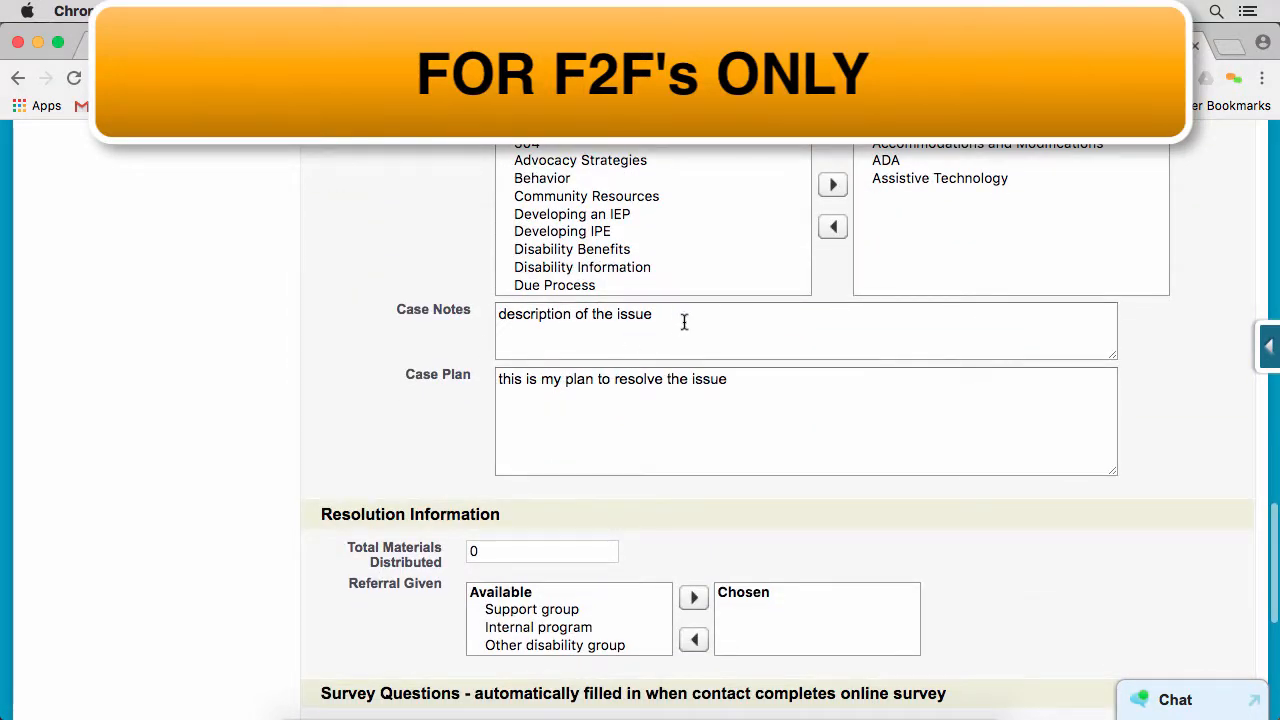
{"action": "triple_click", "coordinate": [684, 321]}
{"action": "scroll", "coordinate": [358, 285], "scroll_direction": "down", "scroll_amount": 2}
{"action": "scroll", "coordinate": [358, 290], "scroll_direction": "up", "scroll_amount": 4}
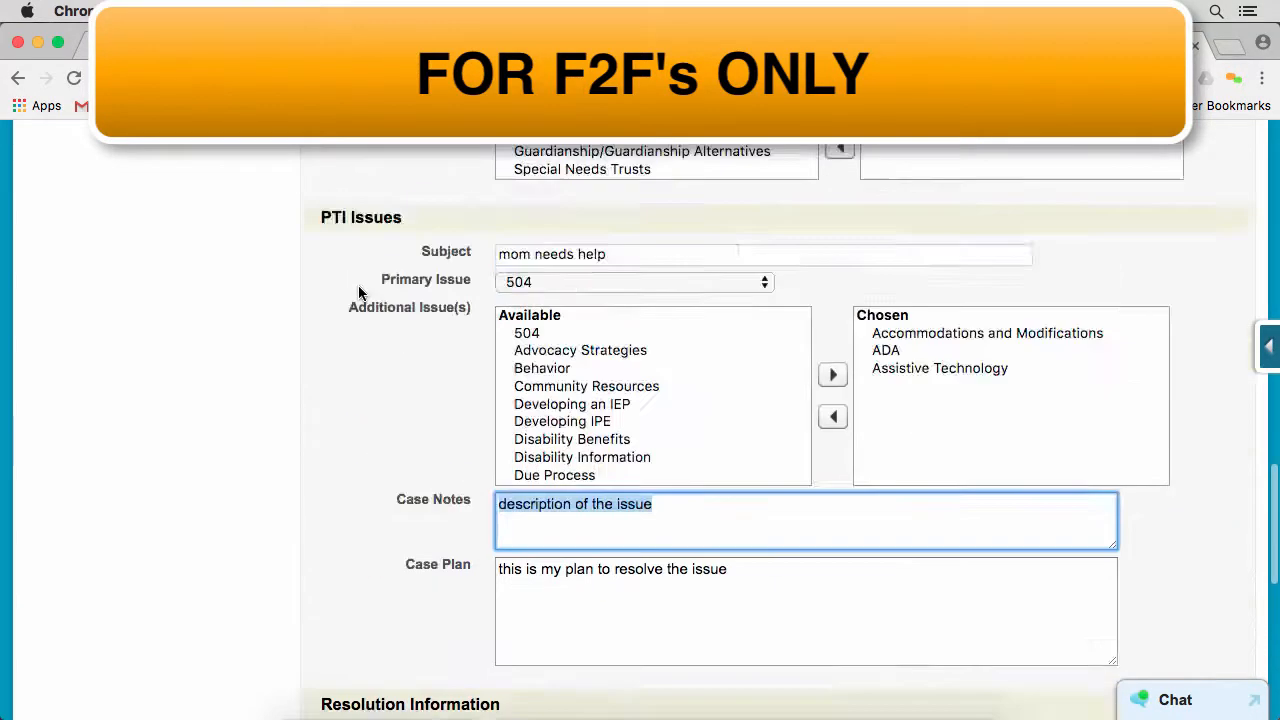
{"action": "scroll", "coordinate": [358, 288], "scroll_direction": "up", "scroll_amount": 10}
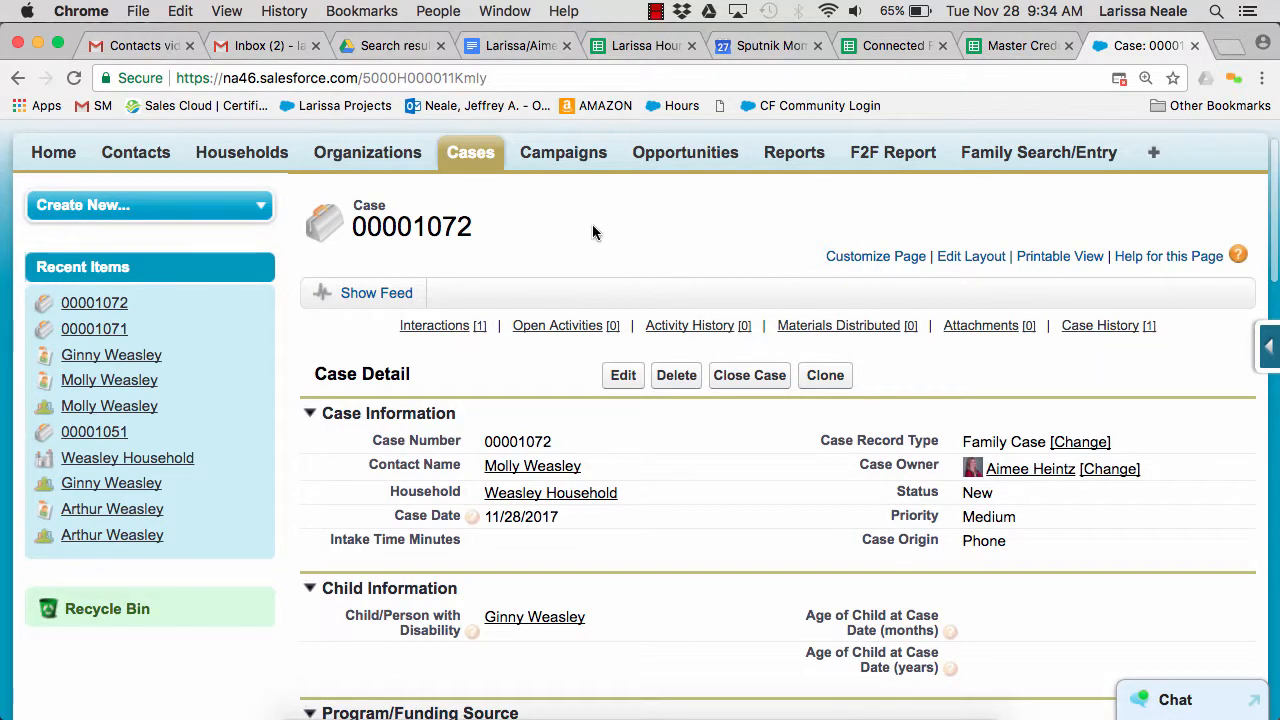
Record distributed materials on the cloned case with Material 1, Type 1 and a quantity of 5, and save the record
{"action": "mouse_move", "coordinate": [843, 339]}
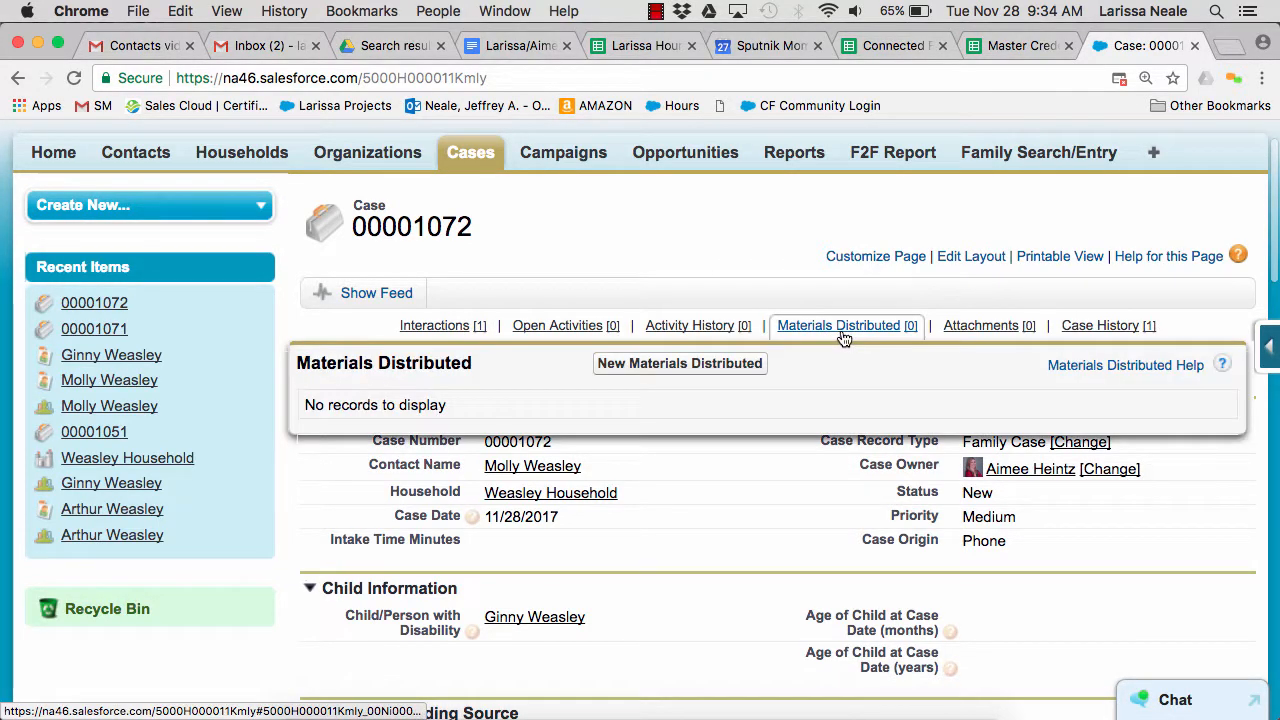
{"action": "left_click", "coordinate": [736, 364]}
{"action": "scroll", "coordinate": [543, 370], "scroll_direction": "down", "scroll_amount": 2}
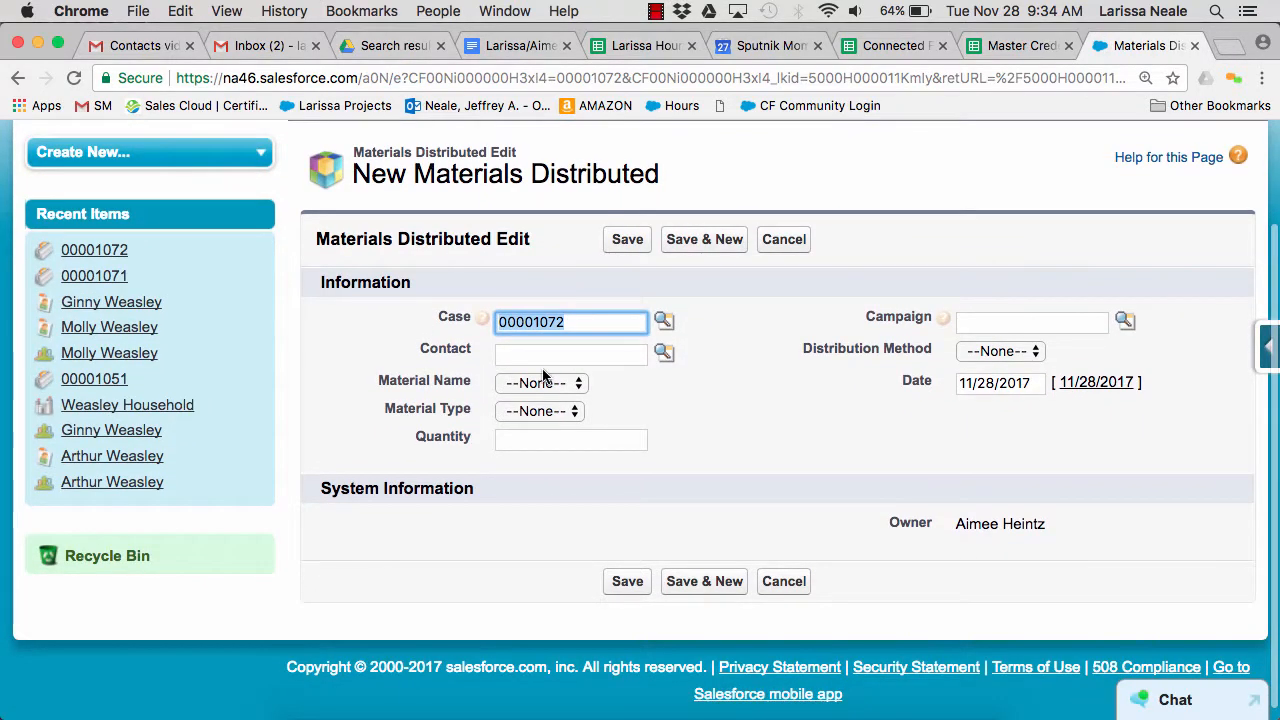
{"action": "left_click", "coordinate": [543, 382]}
{"action": "left_click", "coordinate": [545, 397]}
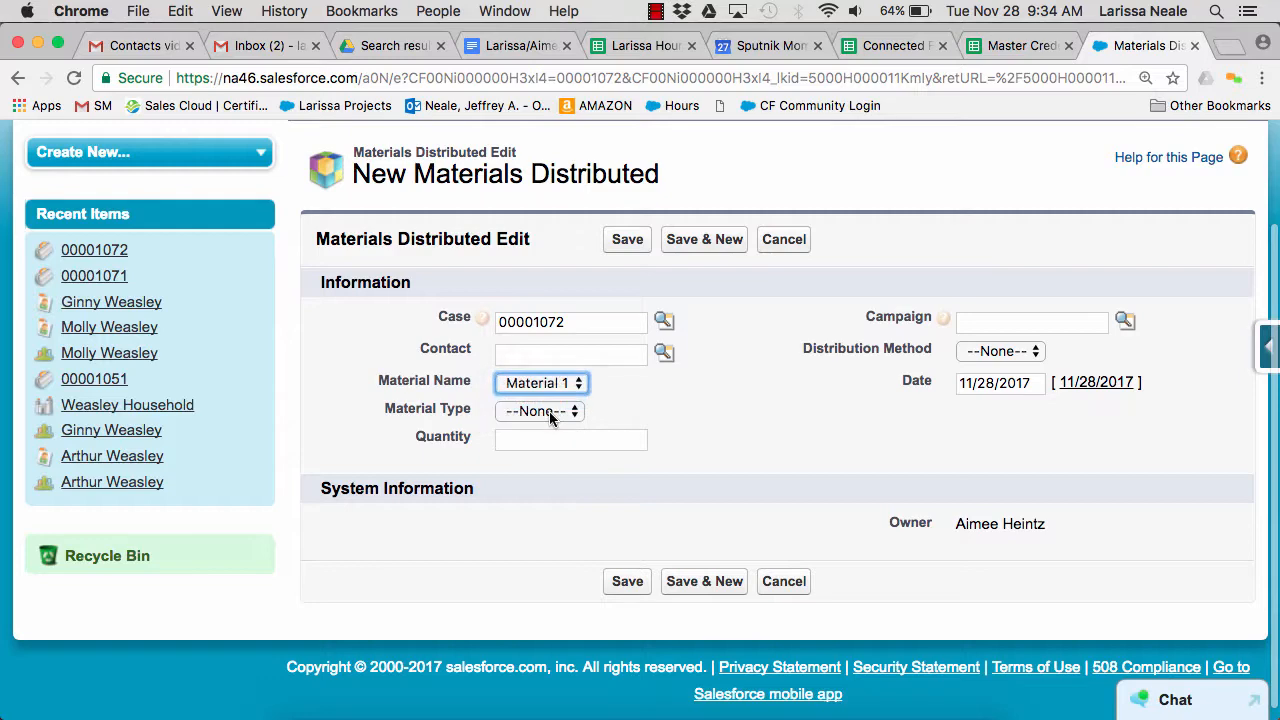
{"action": "left_click", "coordinate": [550, 418]}
{"action": "left_click", "coordinate": [548, 427]}
{"action": "left_click", "coordinate": [545, 440]}
{"action": "type", "text": "5"}
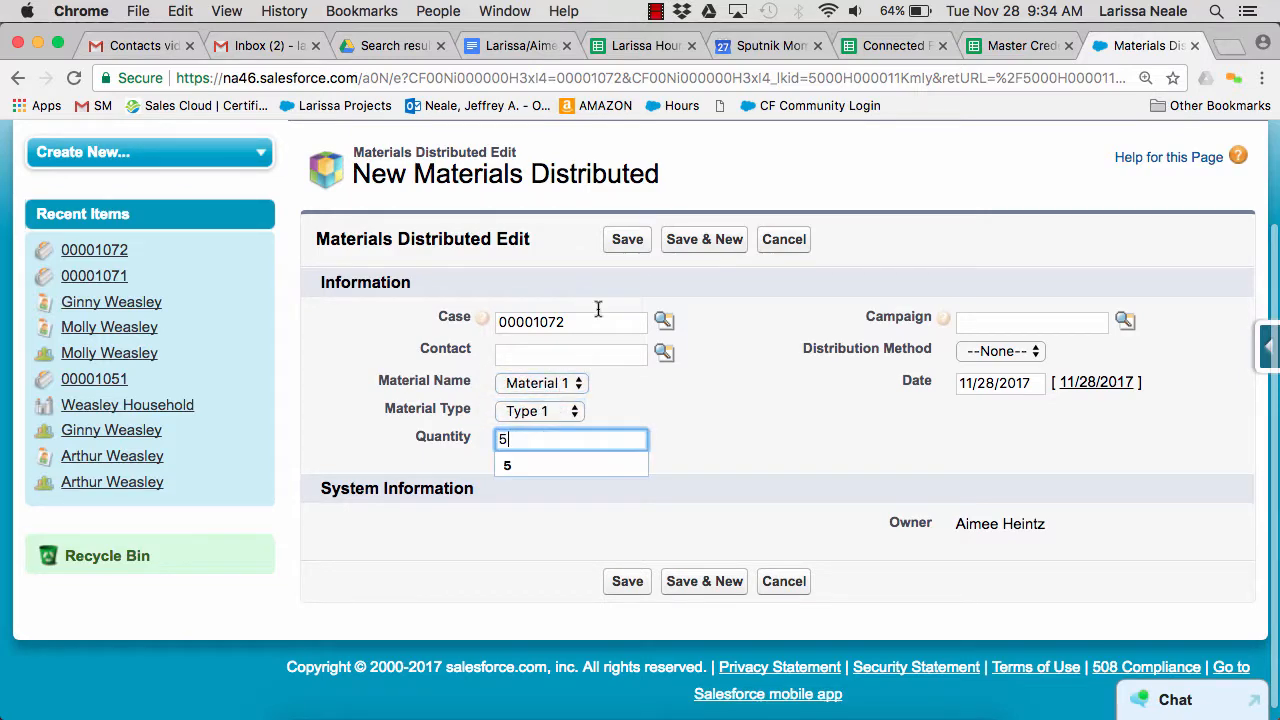
{"action": "left_click", "coordinate": [627, 239]}
{"action": "scroll", "coordinate": [948, 318], "scroll_direction": "down", "scroll_amount": 2}
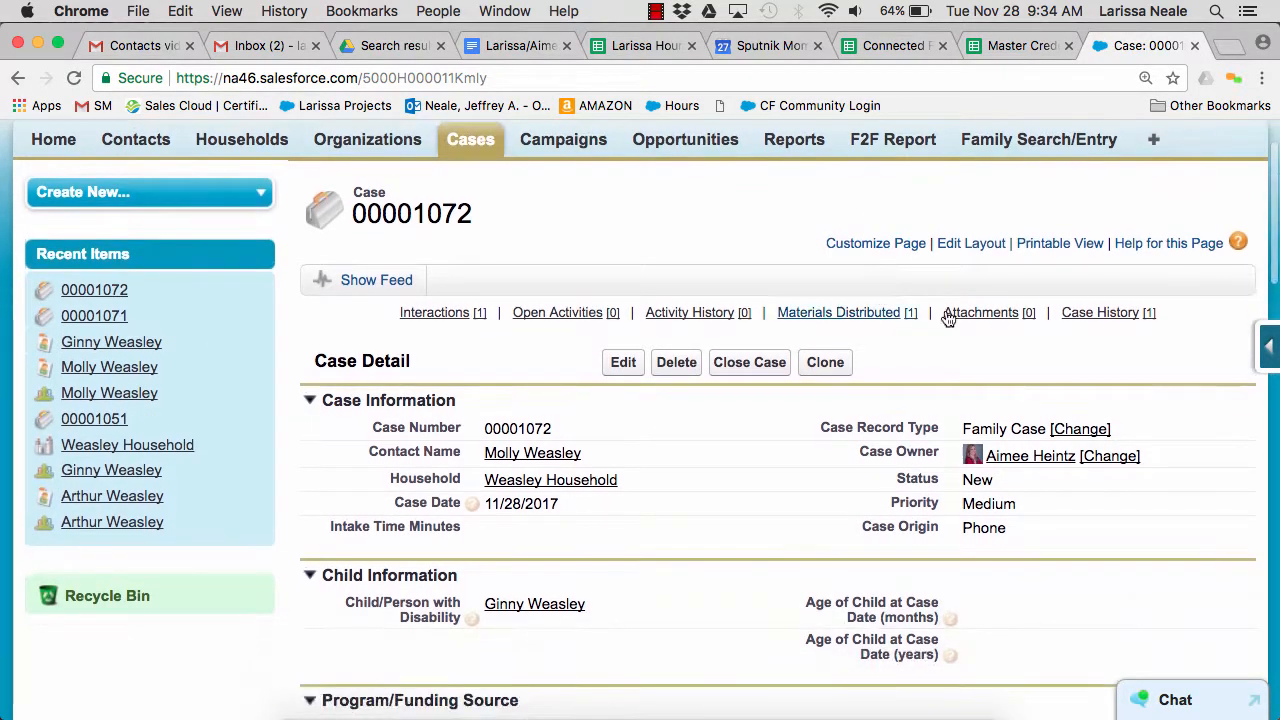
Start a new task for the case's open activities, using the suggested subject that begins with "please follow up on"
{"action": "mouse_move", "coordinate": [952, 318]}
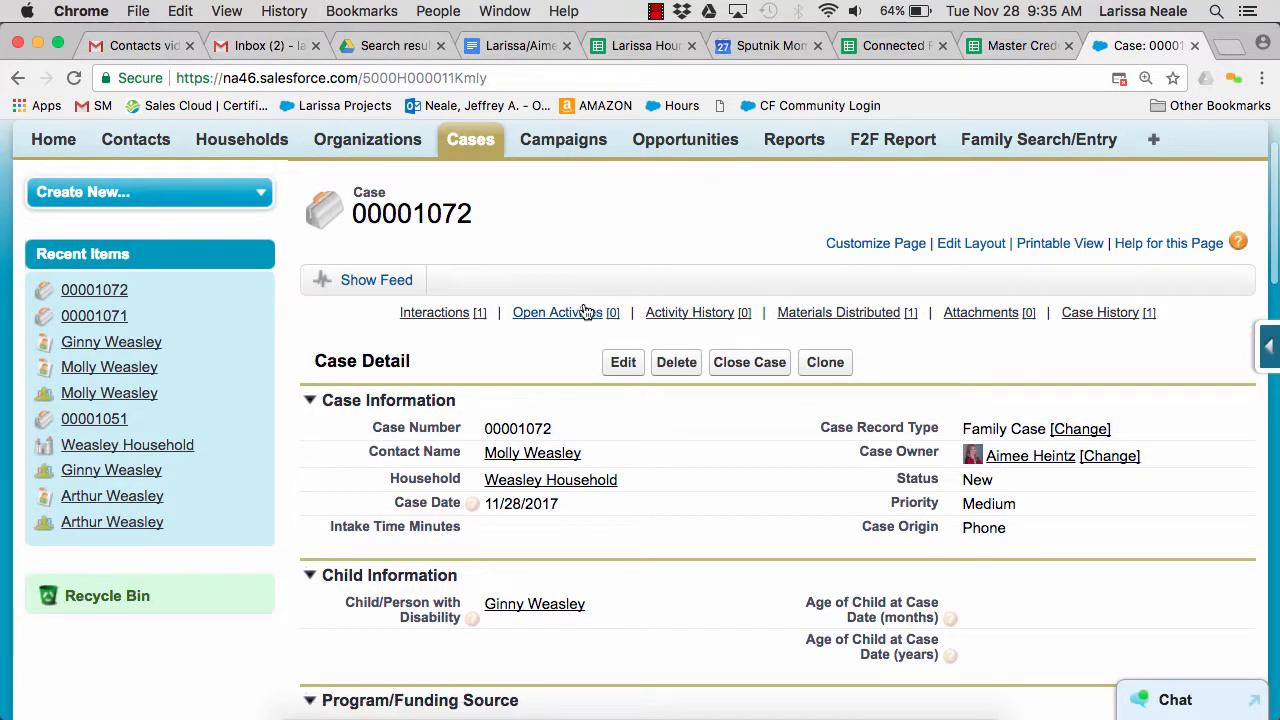
{"action": "mouse_move", "coordinate": [578, 316]}
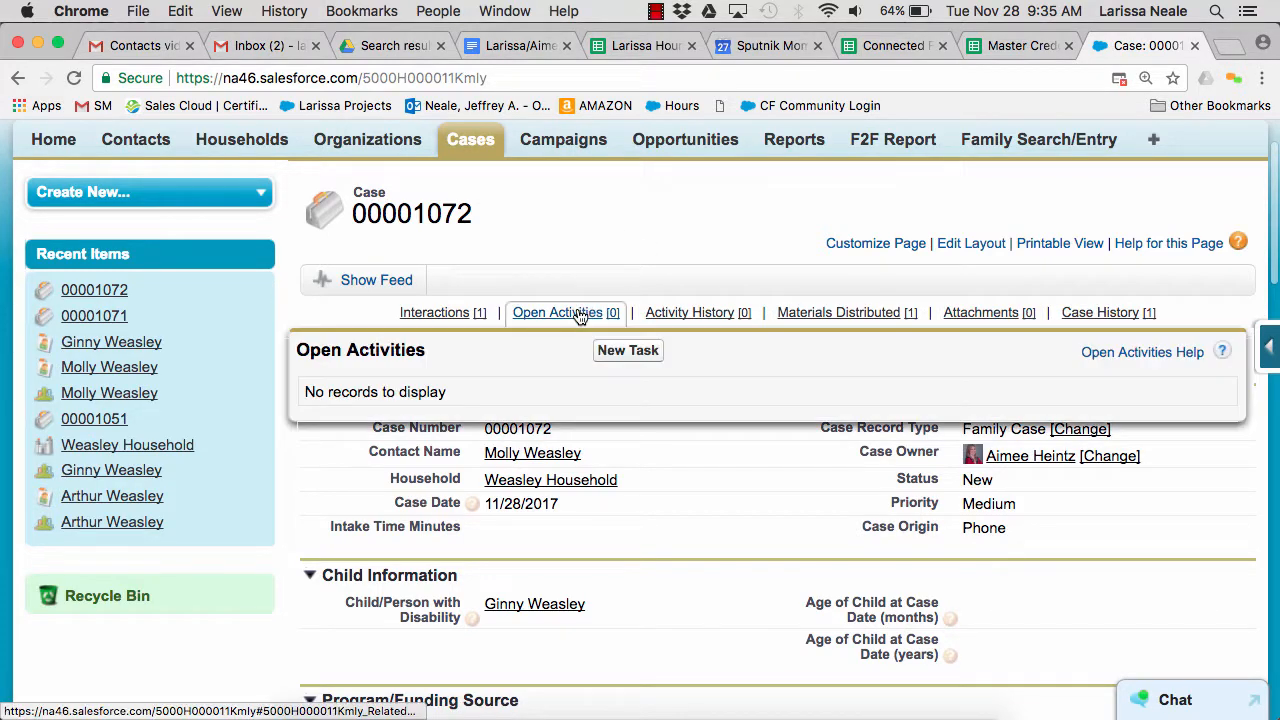
{"action": "left_click", "coordinate": [626, 351]}
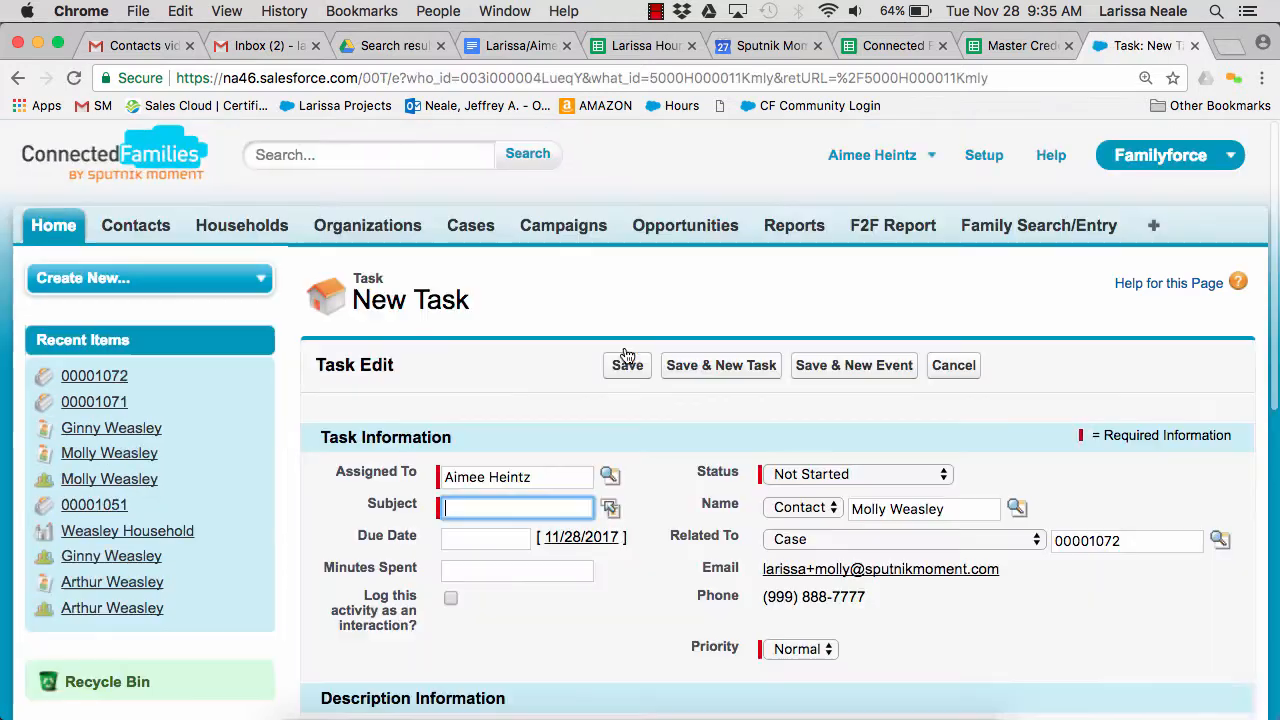
{"action": "scroll", "coordinate": [458, 239], "scroll_direction": "down", "scroll_amount": 3}
{"action": "type", "text": "please fo"}
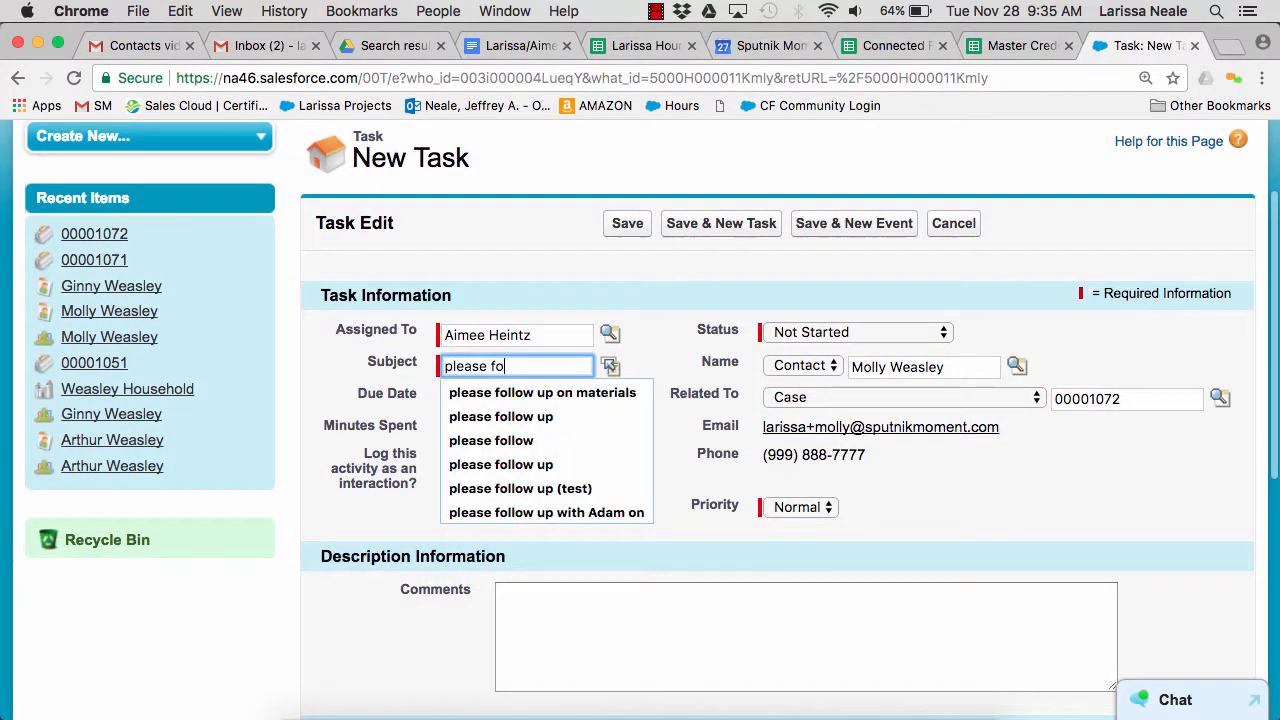
{"action": "key", "text": "Down"}
{"action": "key", "text": "Return"}
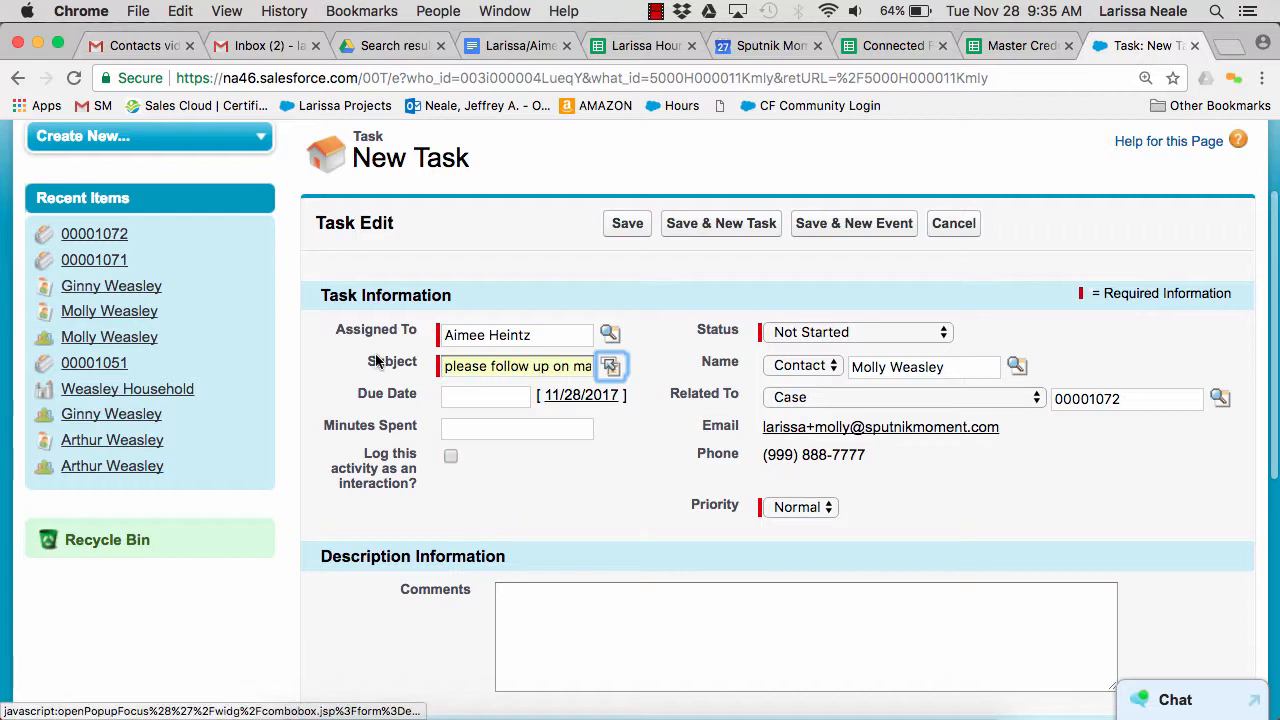
Set the task's due date to 11/28/2017 and save the task
{"action": "scroll", "coordinate": [411, 362], "scroll_direction": "down", "scroll_amount": 2}
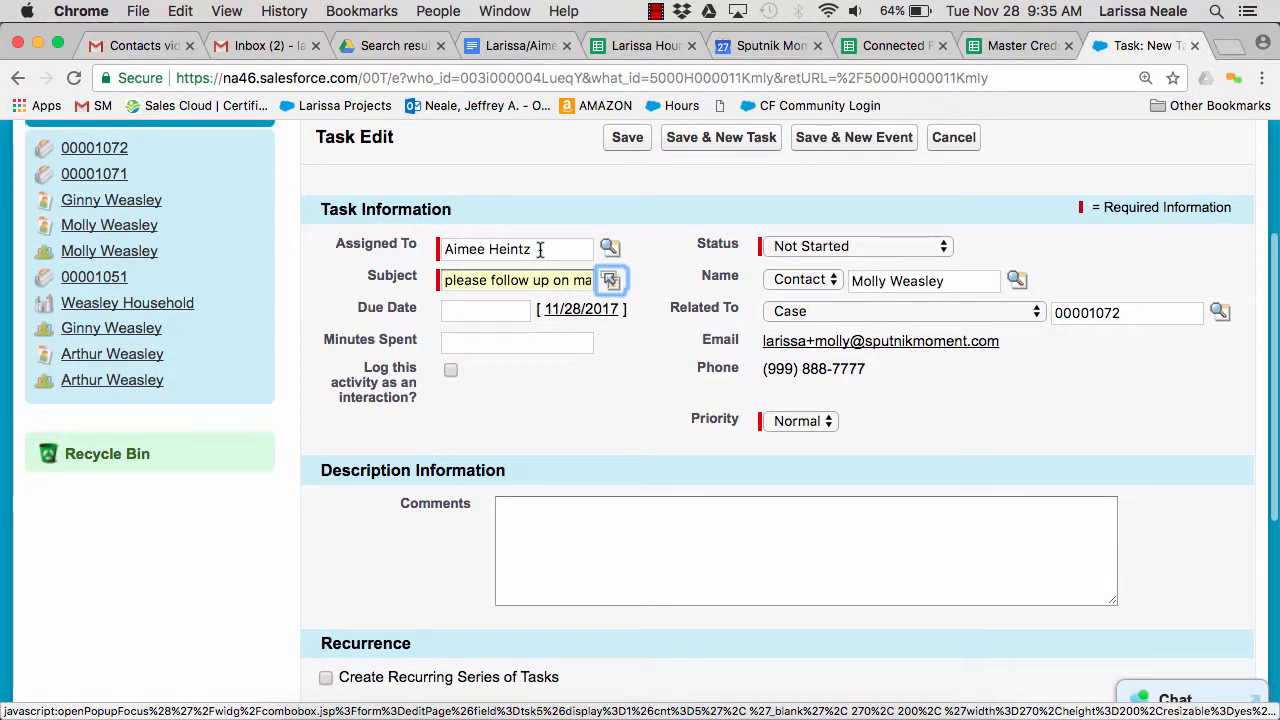
{"action": "left_click", "coordinate": [572, 310]}
{"action": "scroll", "coordinate": [668, 328], "scroll_direction": "up", "scroll_amount": 3}
{"action": "left_click", "coordinate": [627, 282]}
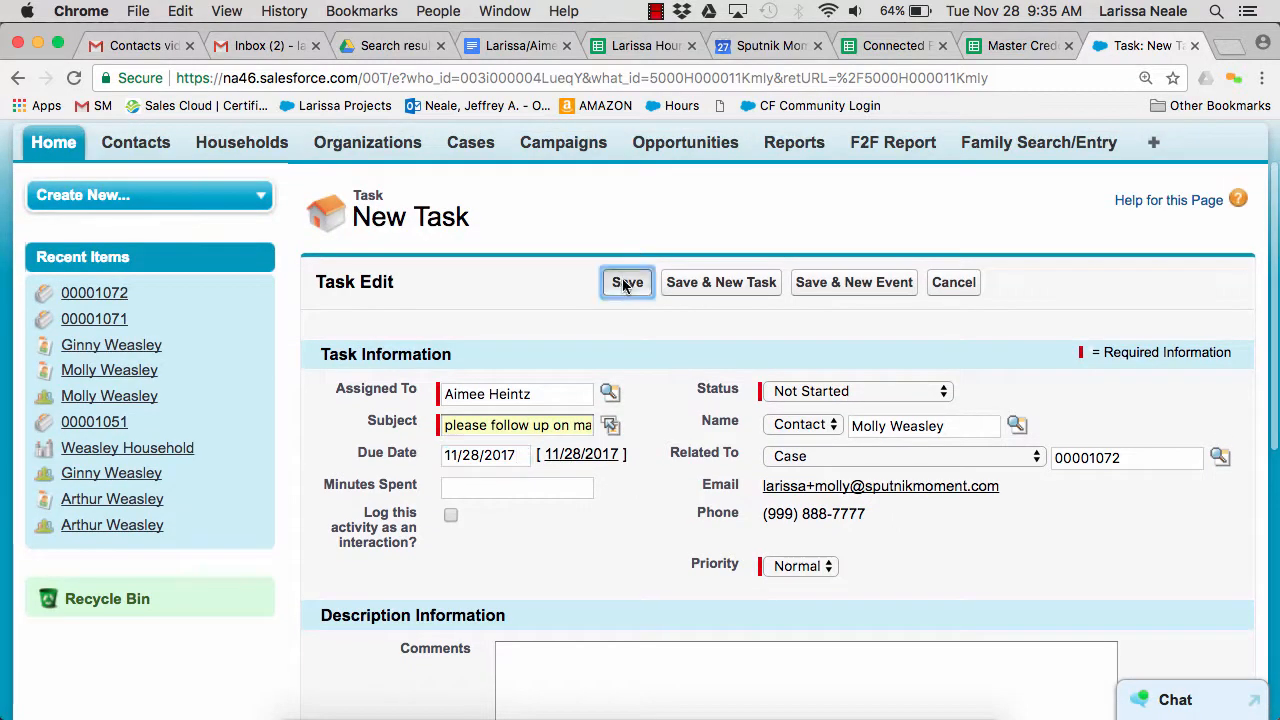
Start an email to the parent contact from the case's activity history and go to the message body
{"action": "scroll", "coordinate": [487, 291], "scroll_direction": "down", "scroll_amount": 3}
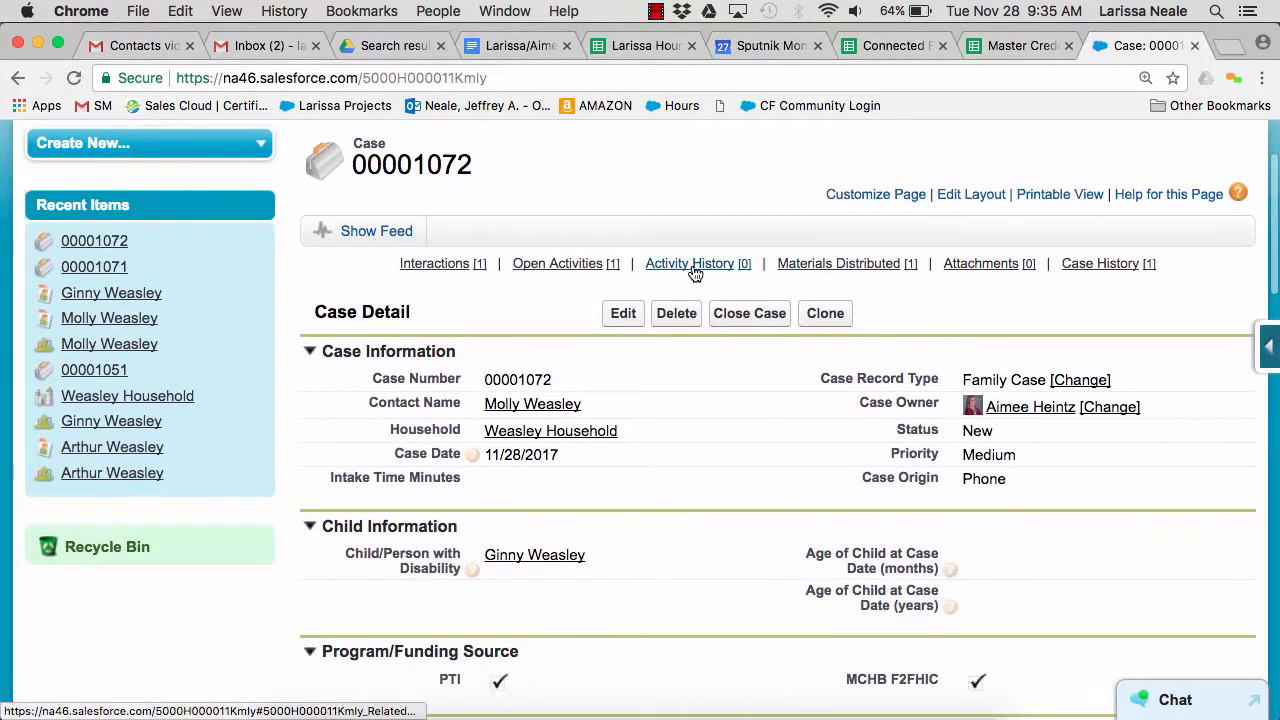
{"action": "mouse_move", "coordinate": [694, 271]}
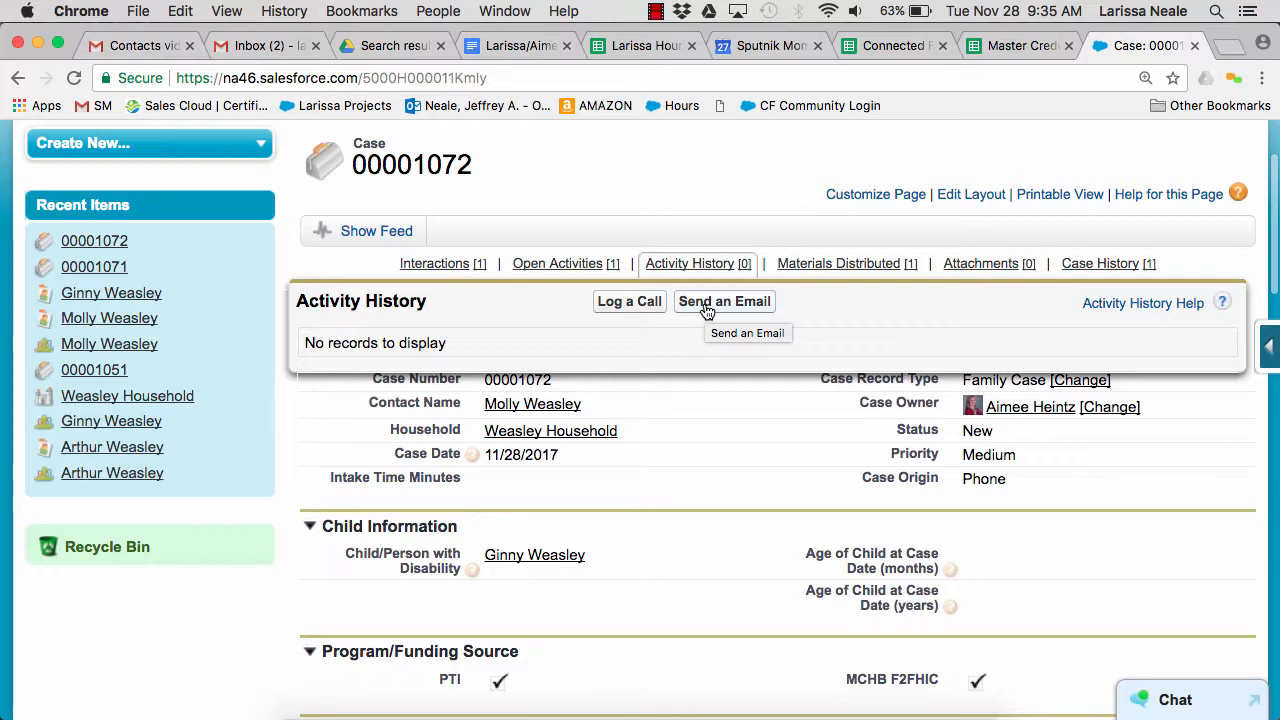
{"action": "left_click", "coordinate": [707, 311]}
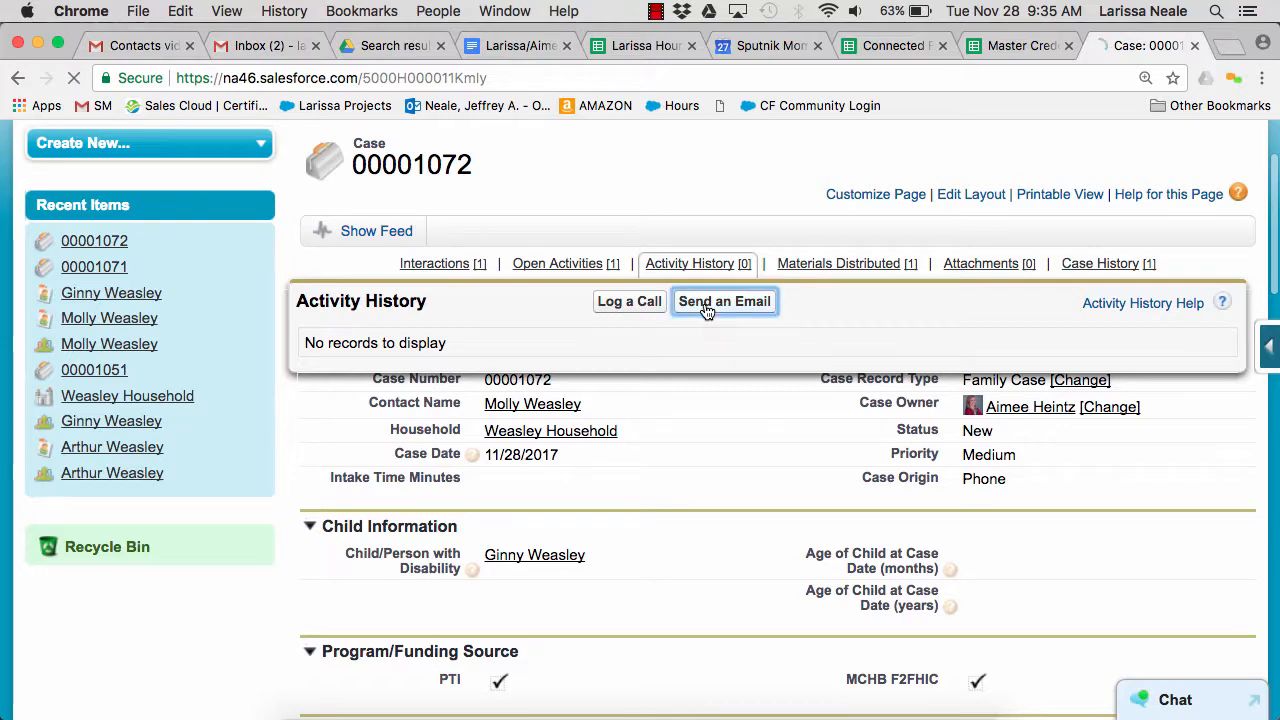
{"action": "scroll", "coordinate": [467, 343], "scroll_direction": "down", "scroll_amount": 2}
{"action": "scroll", "coordinate": [467, 343], "scroll_direction": "down", "scroll_amount": 3}
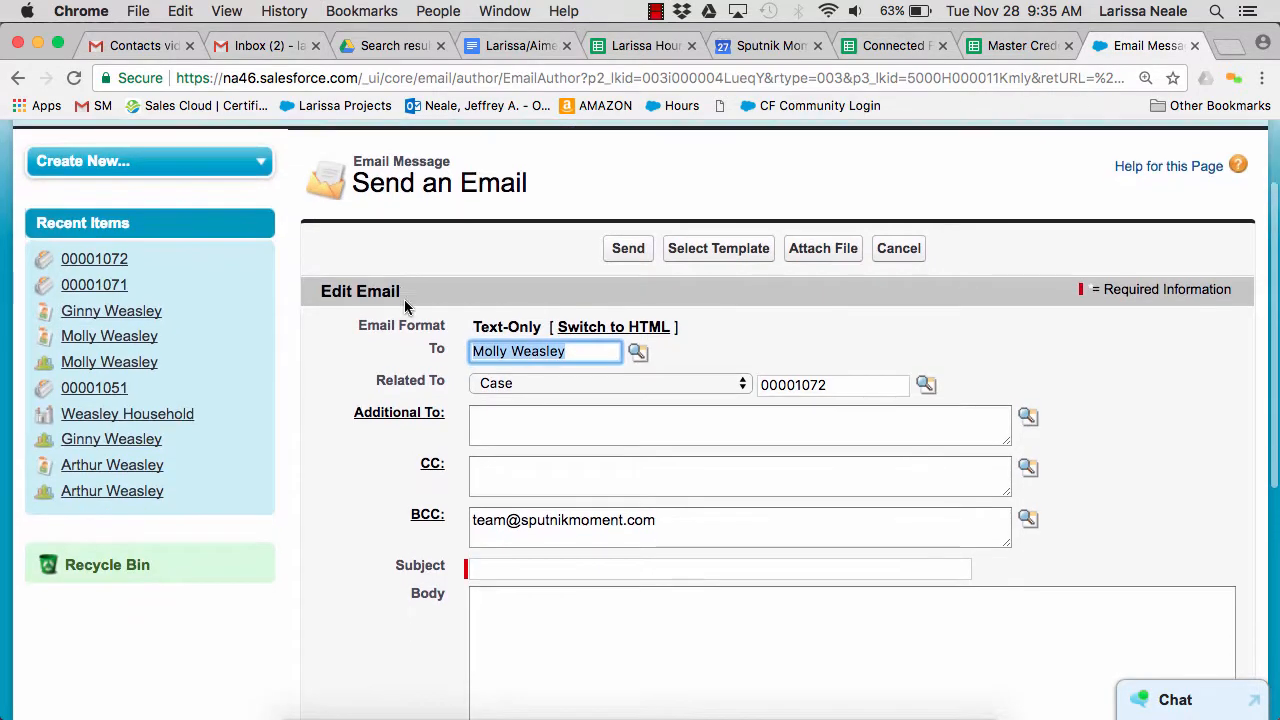
{"action": "left_click", "coordinate": [503, 461]}
{"action": "left_click", "coordinate": [520, 556]}
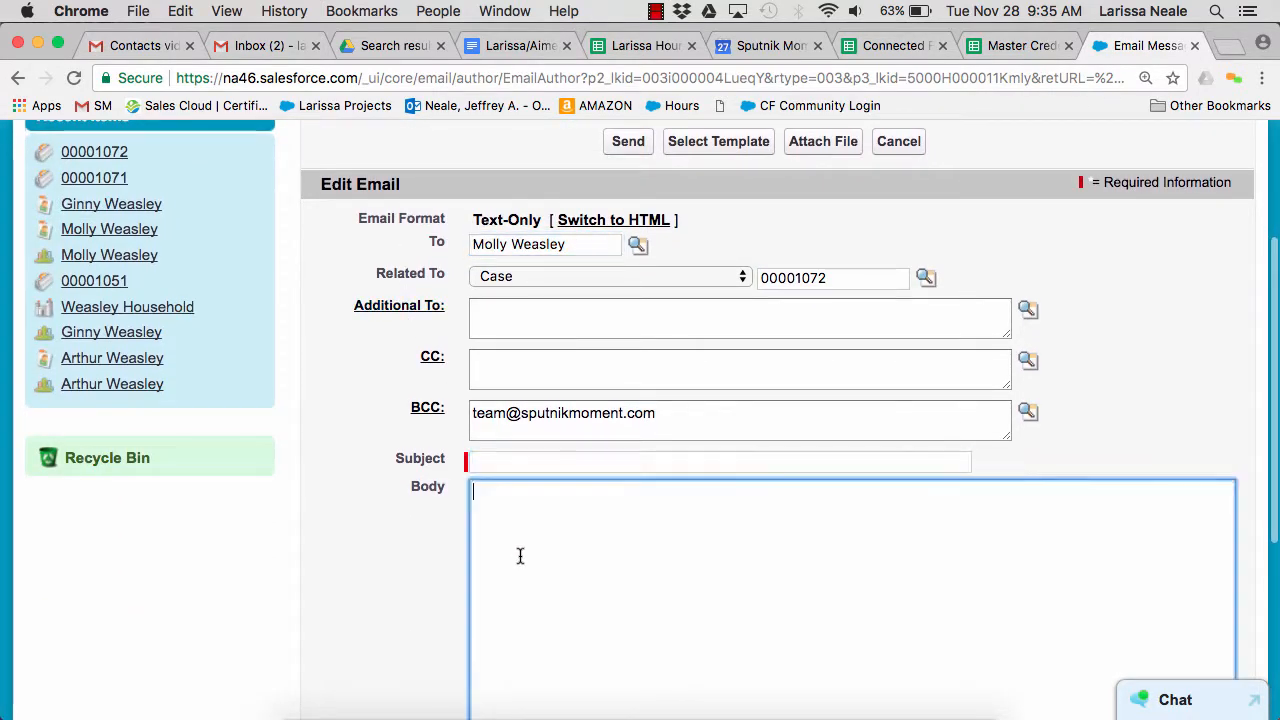
Apply the email template with the subject "Thanks for calling Connected Families!" to the message
{"action": "scroll", "coordinate": [384, 541], "scroll_direction": "up", "scroll_amount": 4}
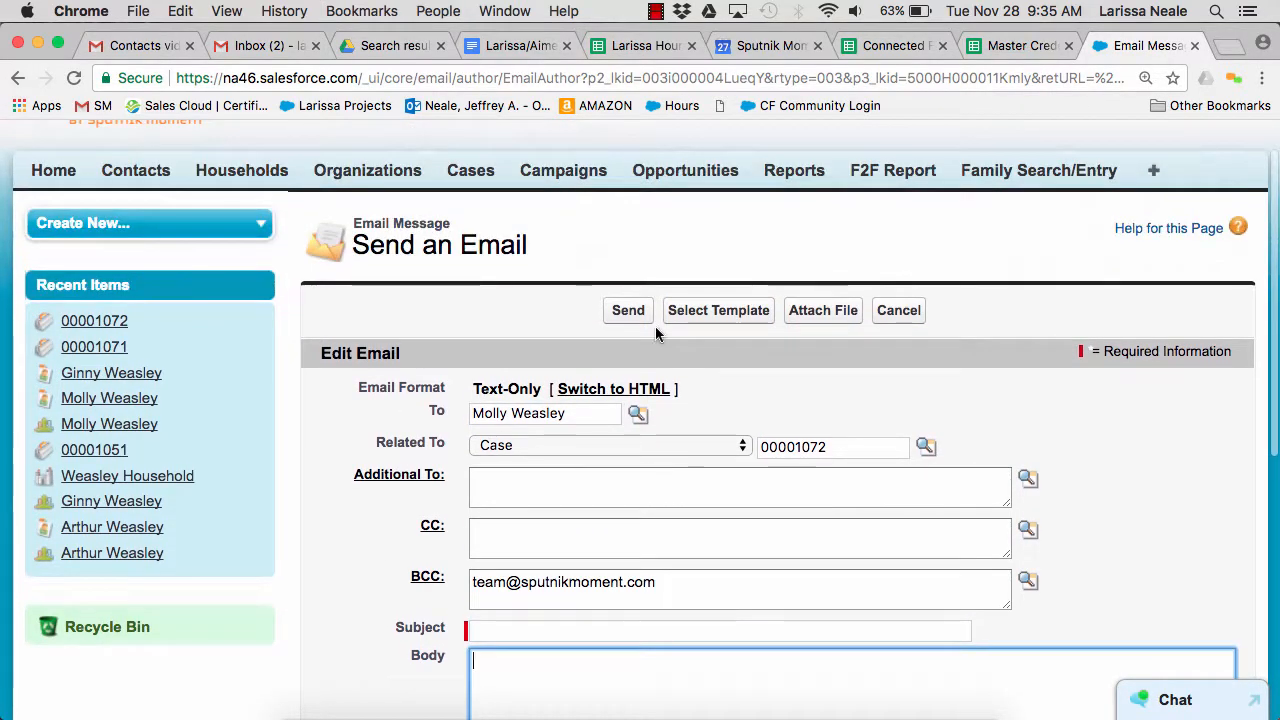
{"action": "left_click", "coordinate": [708, 312]}
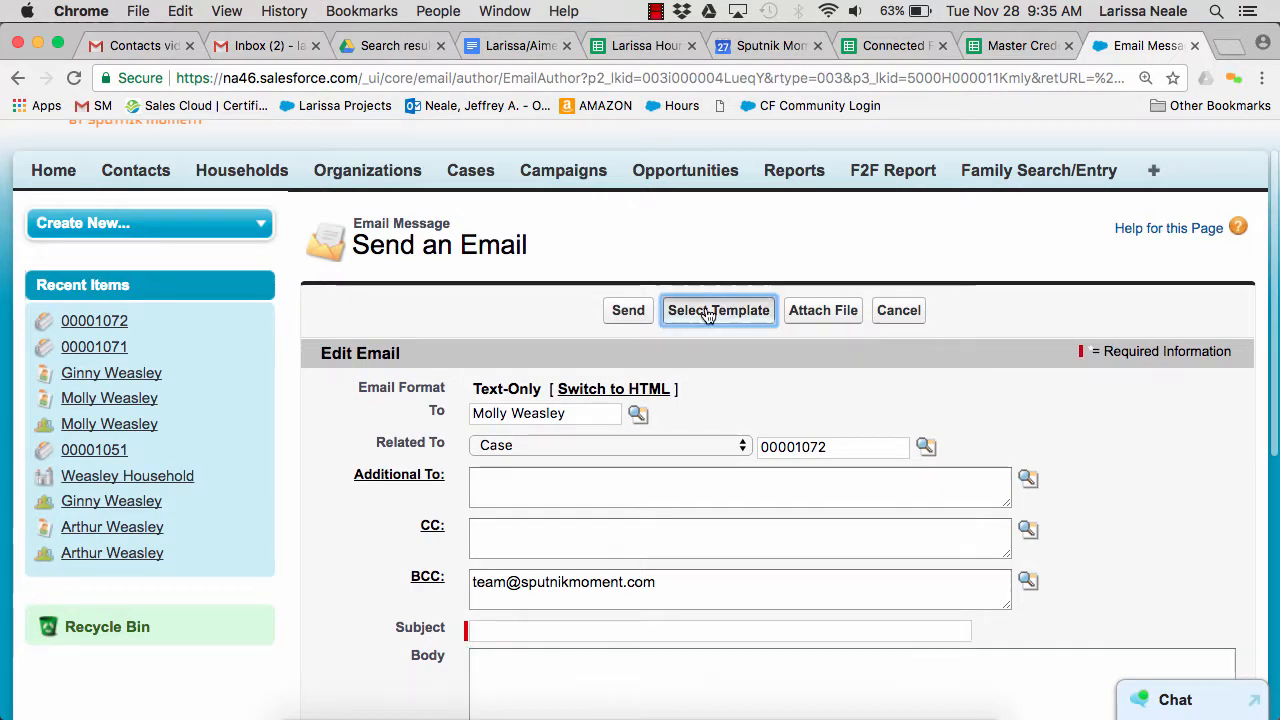
{"action": "left_click", "coordinate": [279, 515]}
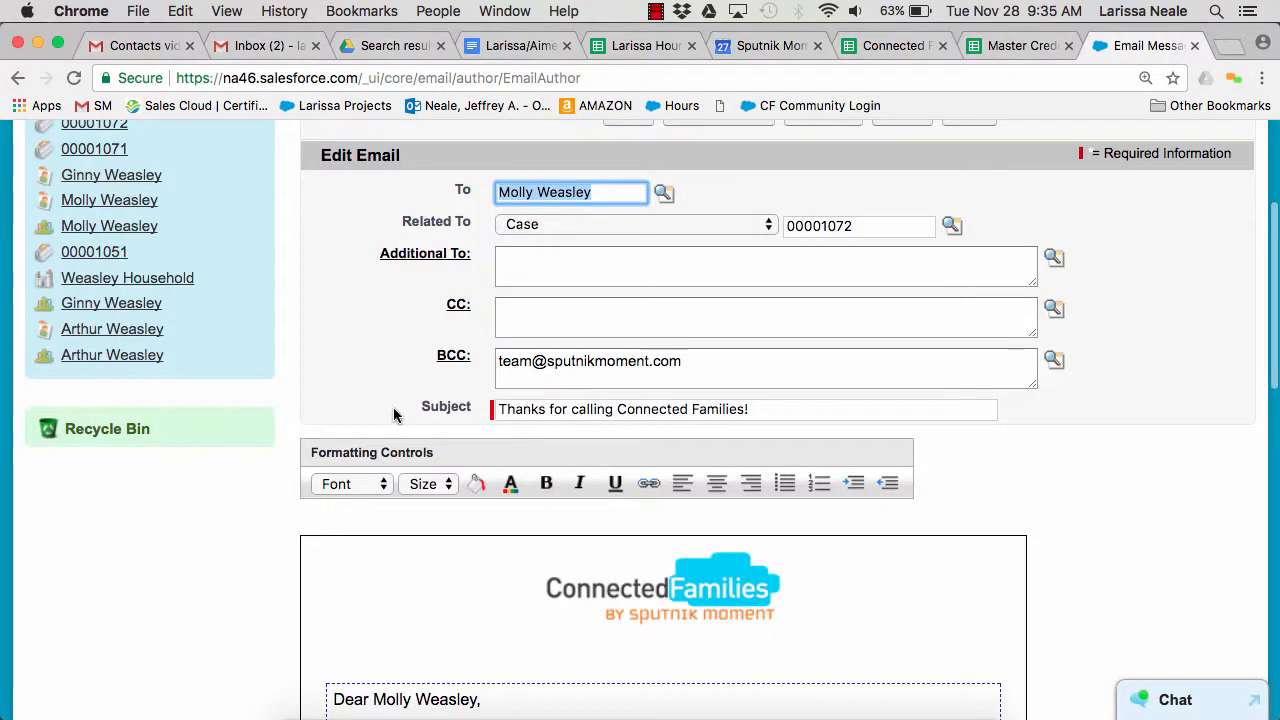
Review the templated email's recipient, subject and body text, and send it to the parent contact
{"action": "scroll", "coordinate": [394, 415], "scroll_direction": "up", "scroll_amount": 2}
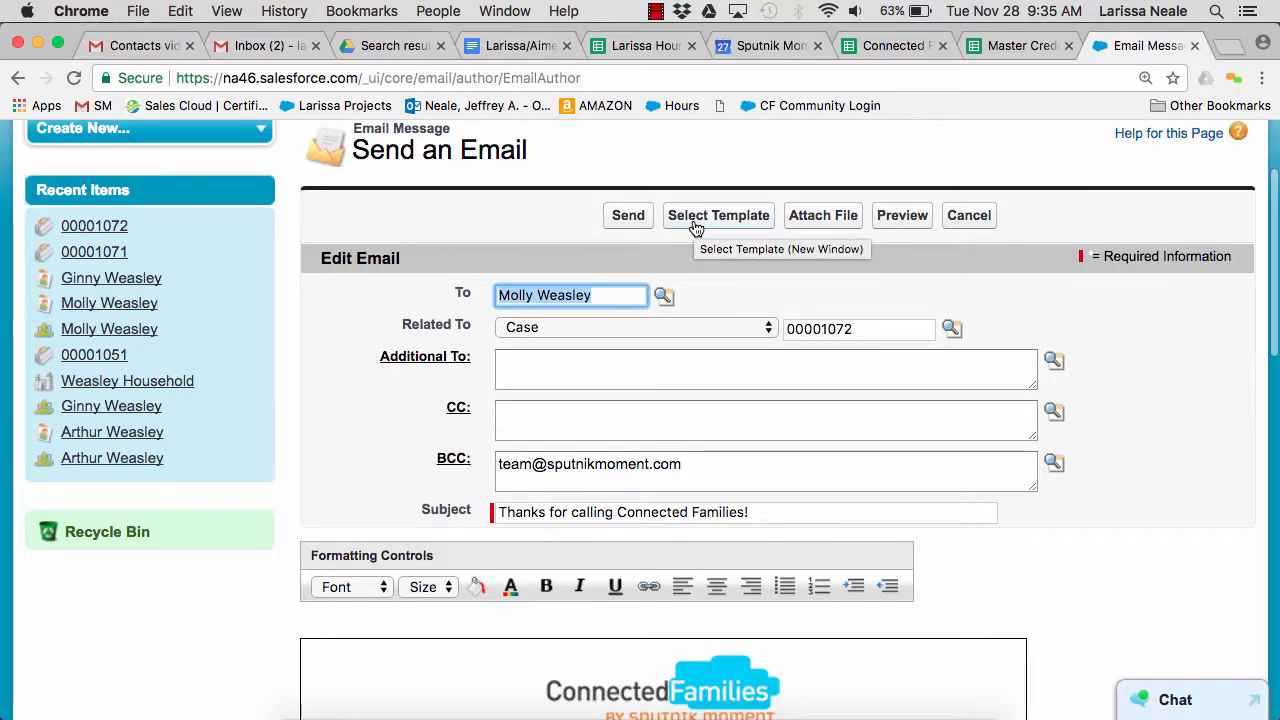
{"action": "scroll", "coordinate": [394, 291], "scroll_direction": "down", "scroll_amount": 1}
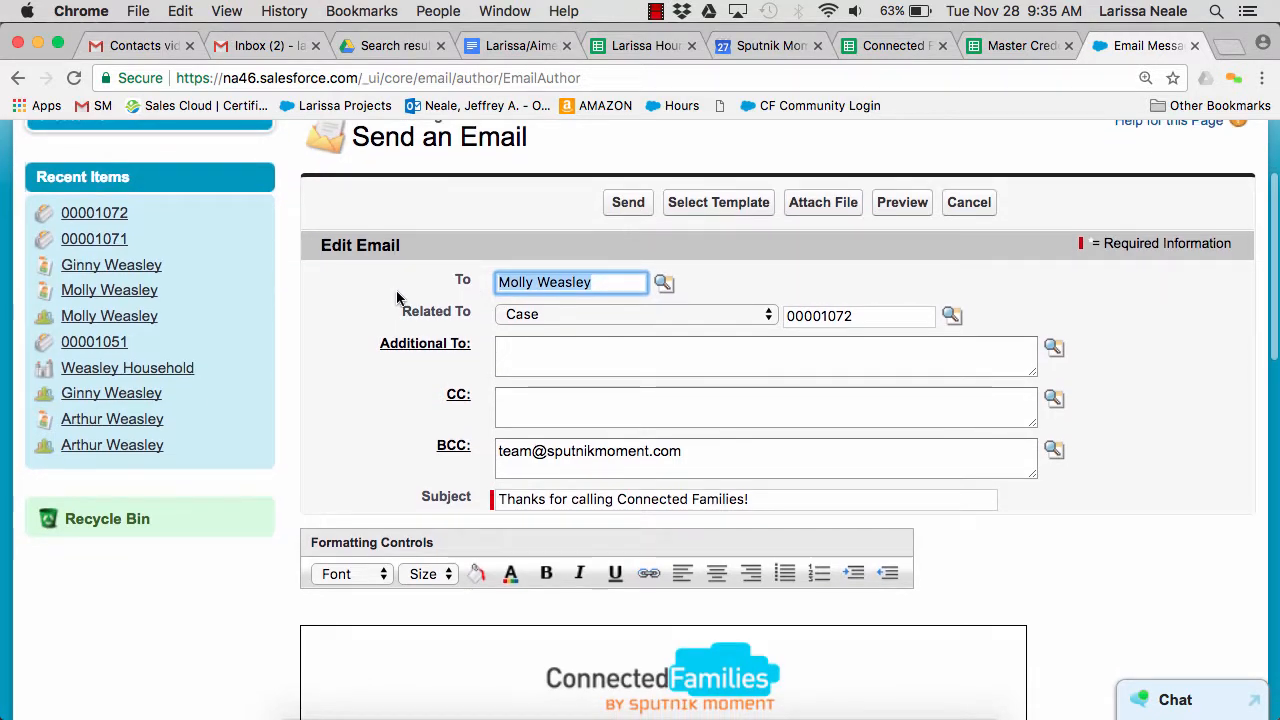
{"action": "scroll", "coordinate": [396, 297], "scroll_direction": "down", "scroll_amount": 8}
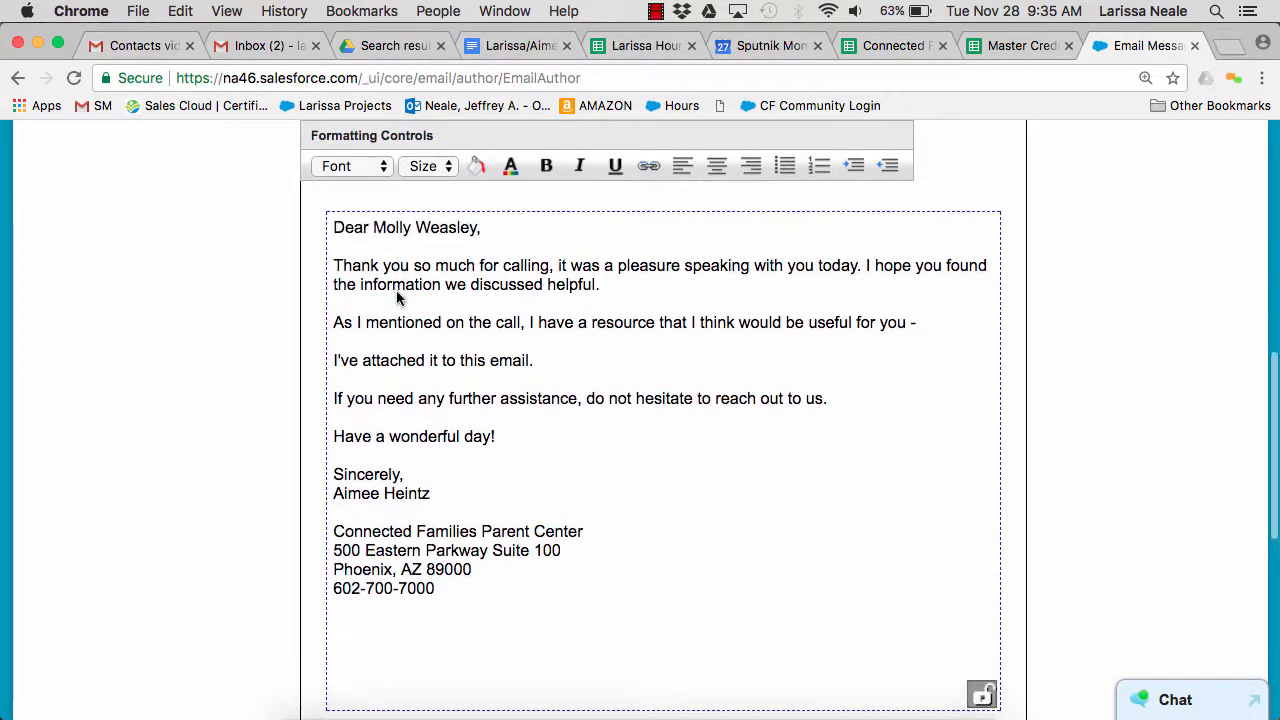
{"action": "scroll", "coordinate": [396, 297], "scroll_direction": "up", "scroll_amount": 12}
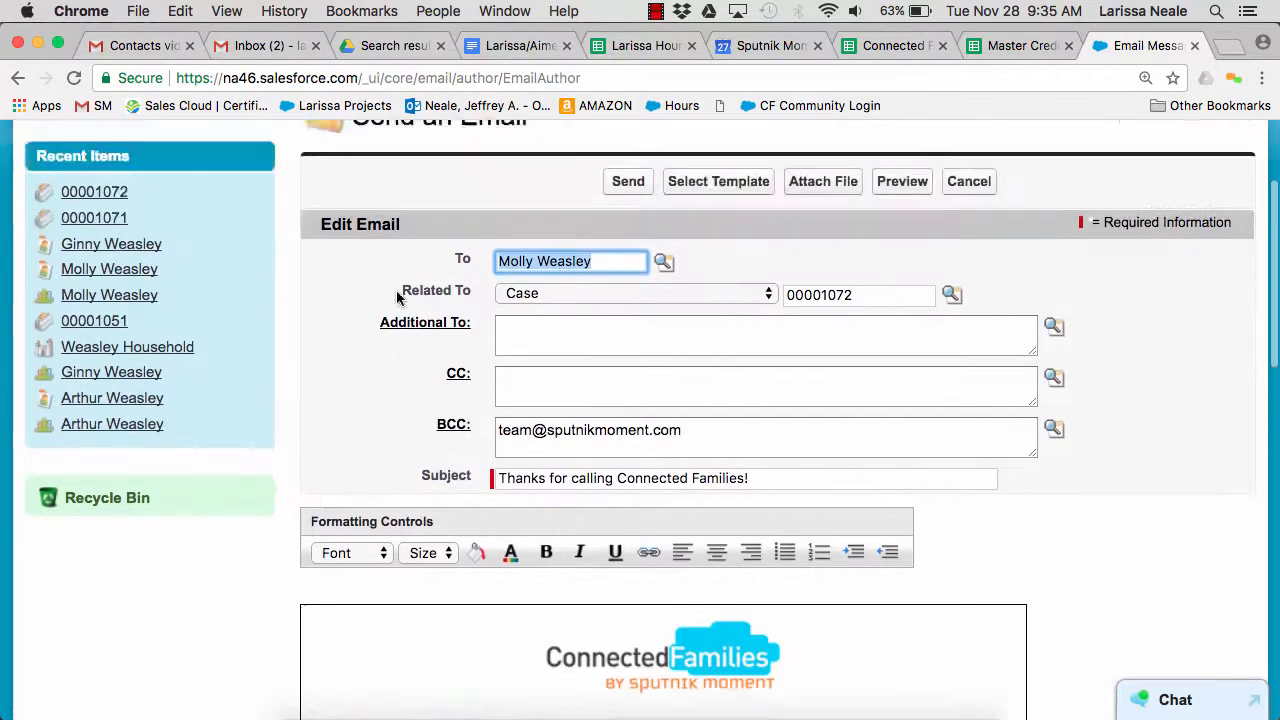
{"action": "scroll", "coordinate": [397, 297], "scroll_direction": "up", "scroll_amount": 1}
{"action": "left_click", "coordinate": [628, 205]}
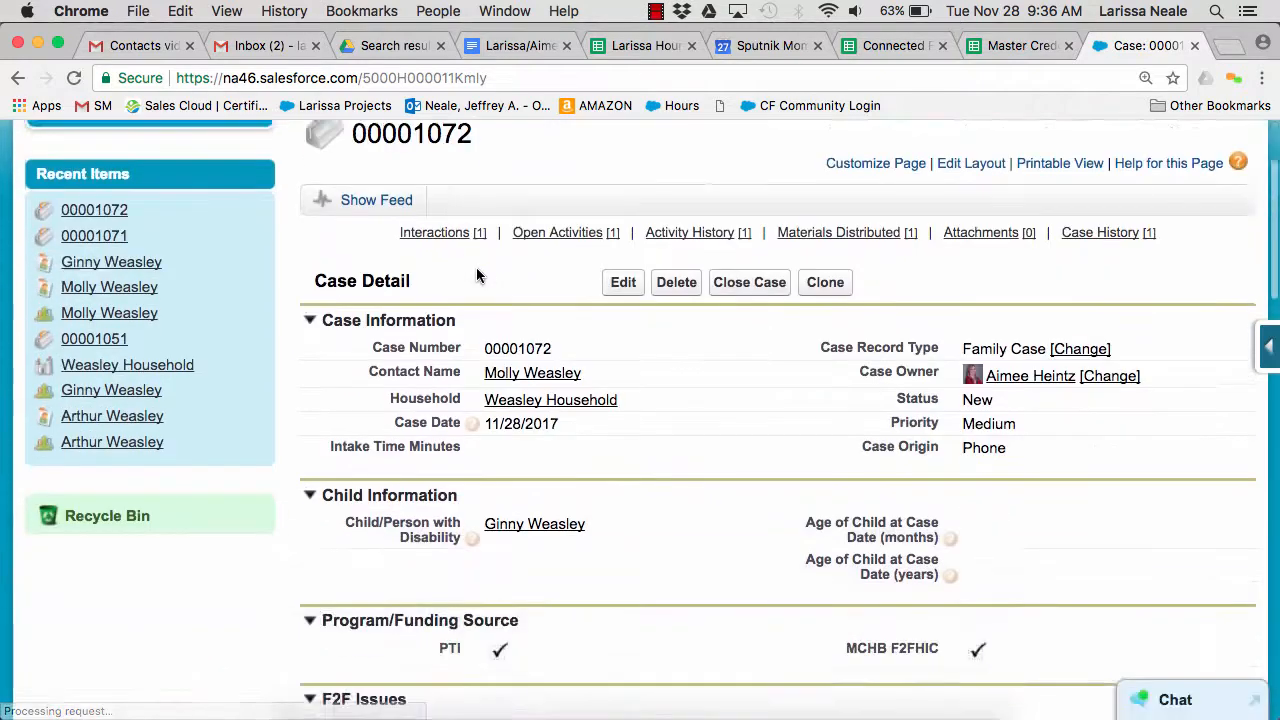
Check the case's activity history for the sent email and try to open its entry
{"action": "mouse_move", "coordinate": [651, 206]}
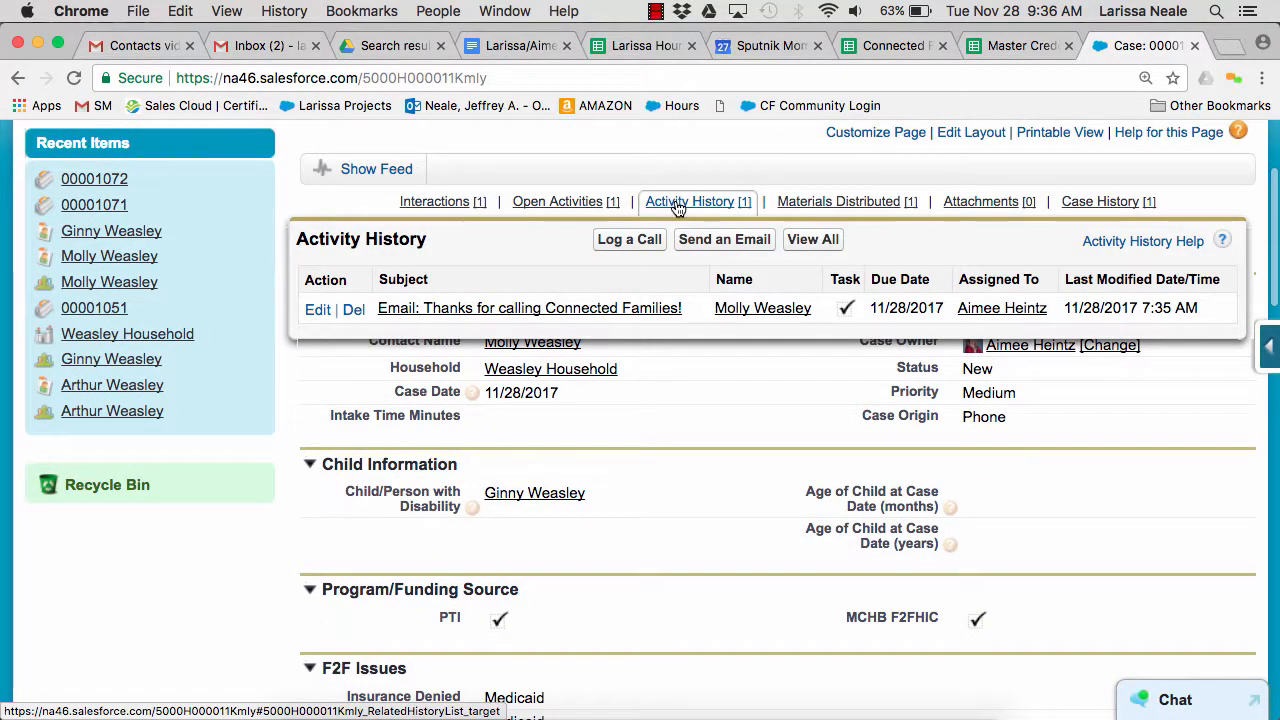
{"action": "left_click", "coordinate": [607, 318]}
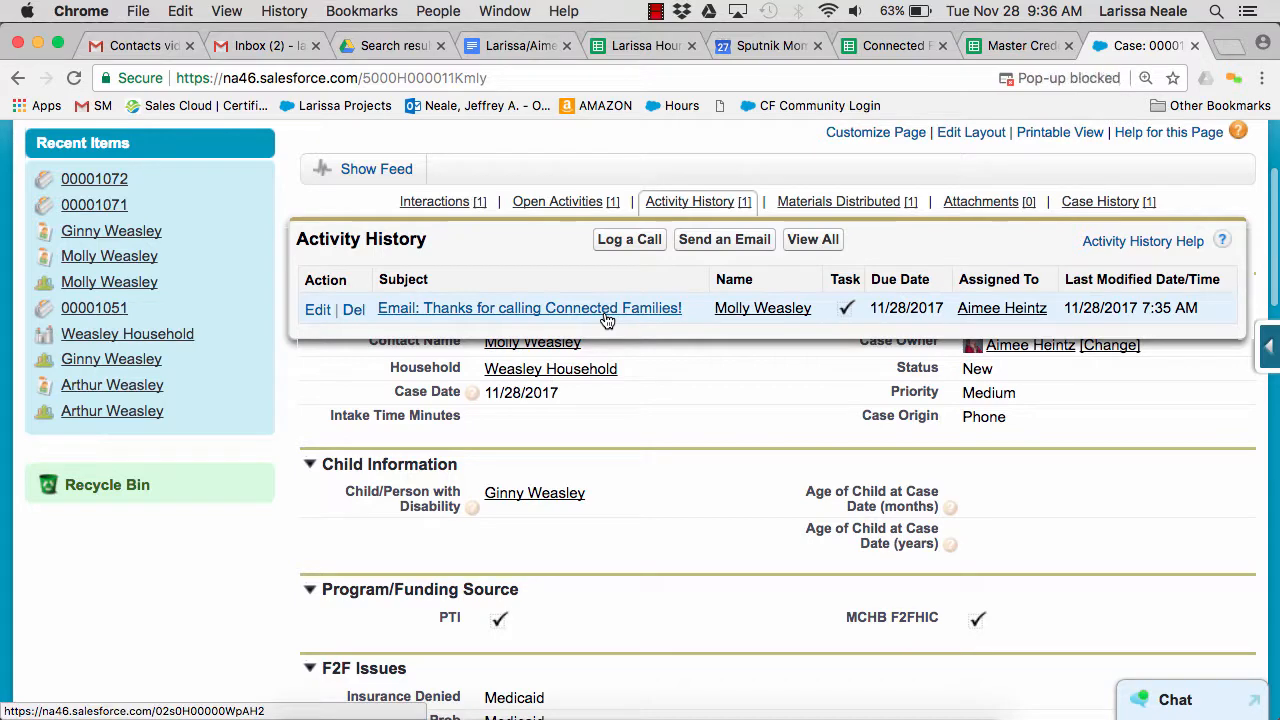
{"action": "scroll", "coordinate": [681, 269], "scroll_direction": "up", "scroll_amount": 3}
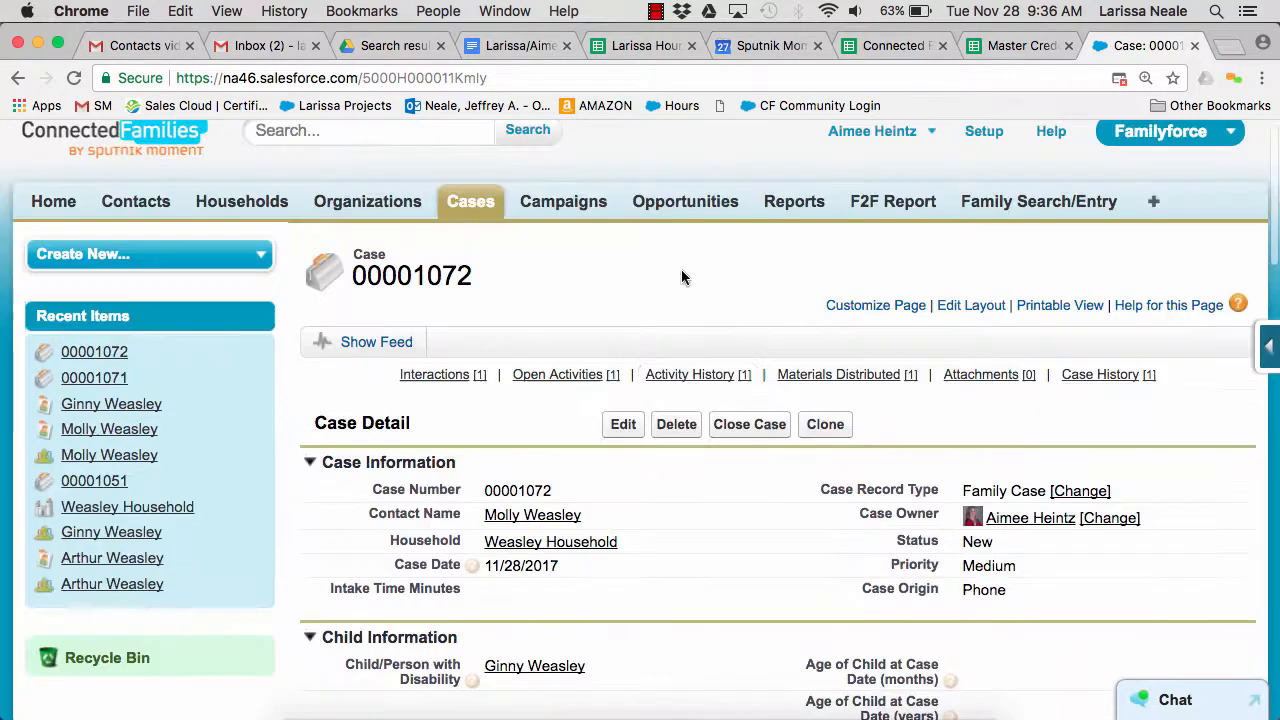